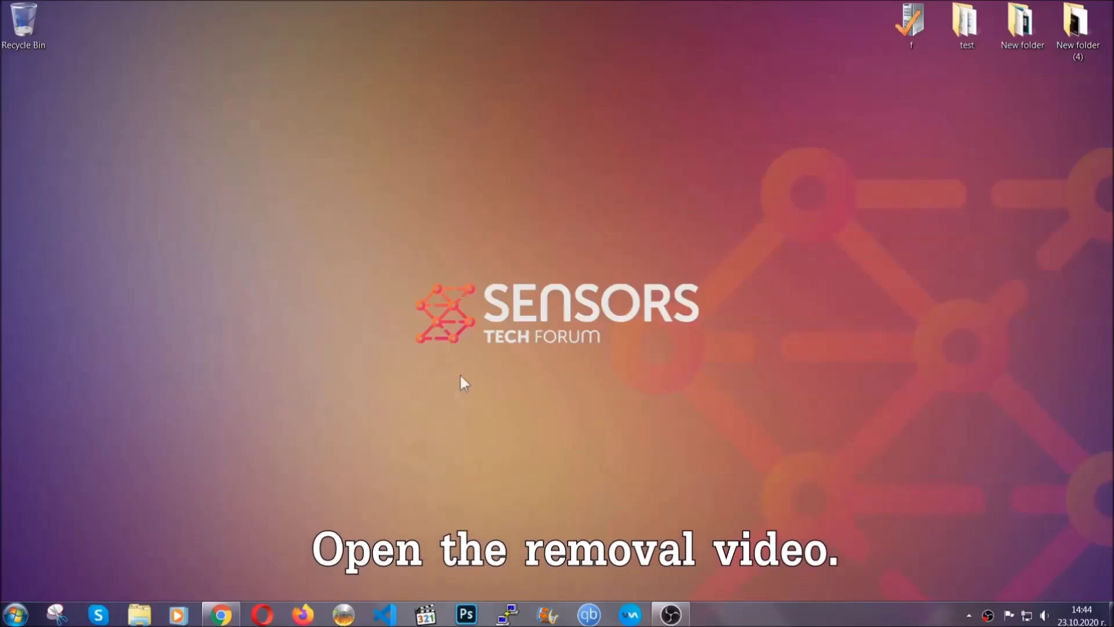
# Step: Switch to Chrome and open the sensorstechforum.com ransomware link in the removal video's description
pyautogui.click(220, 615)
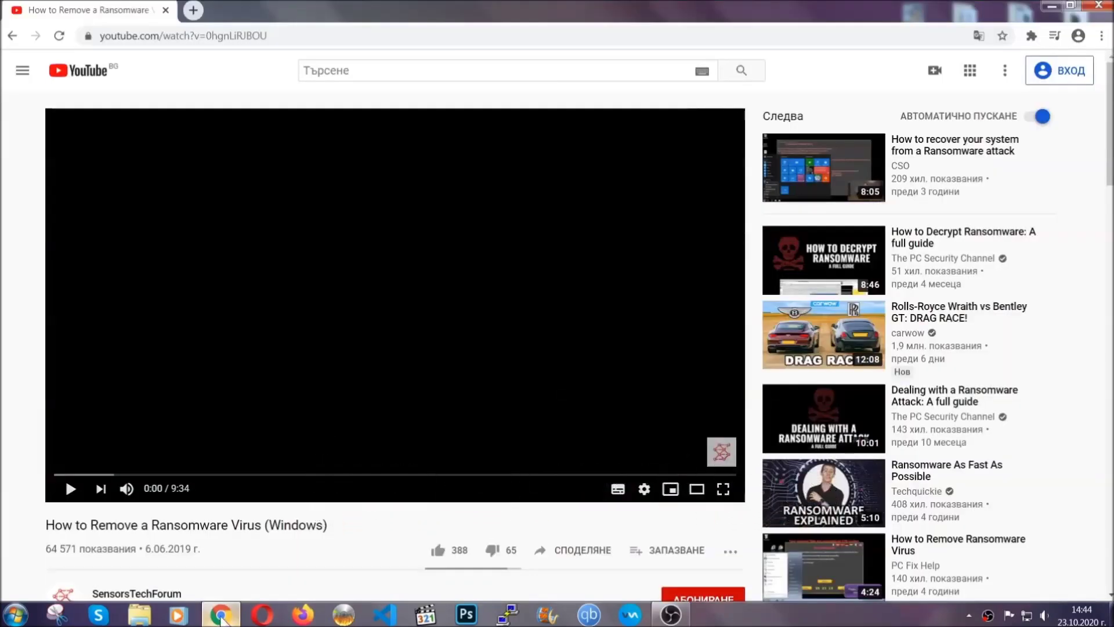
pyautogui.scroll(-4, 204, 473)
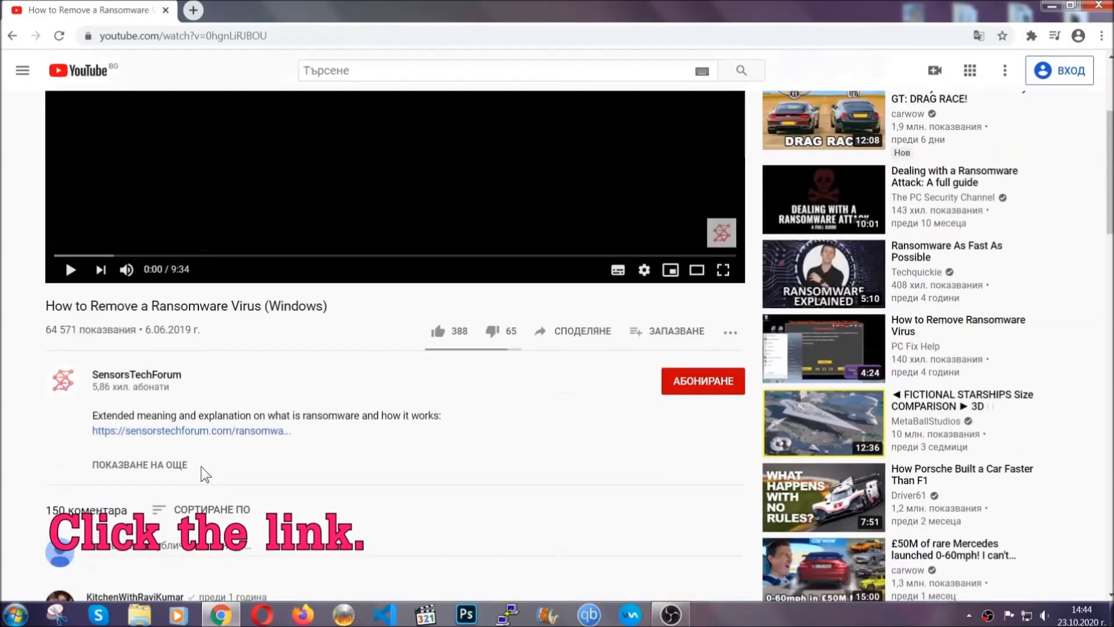
pyautogui.click(220, 433)
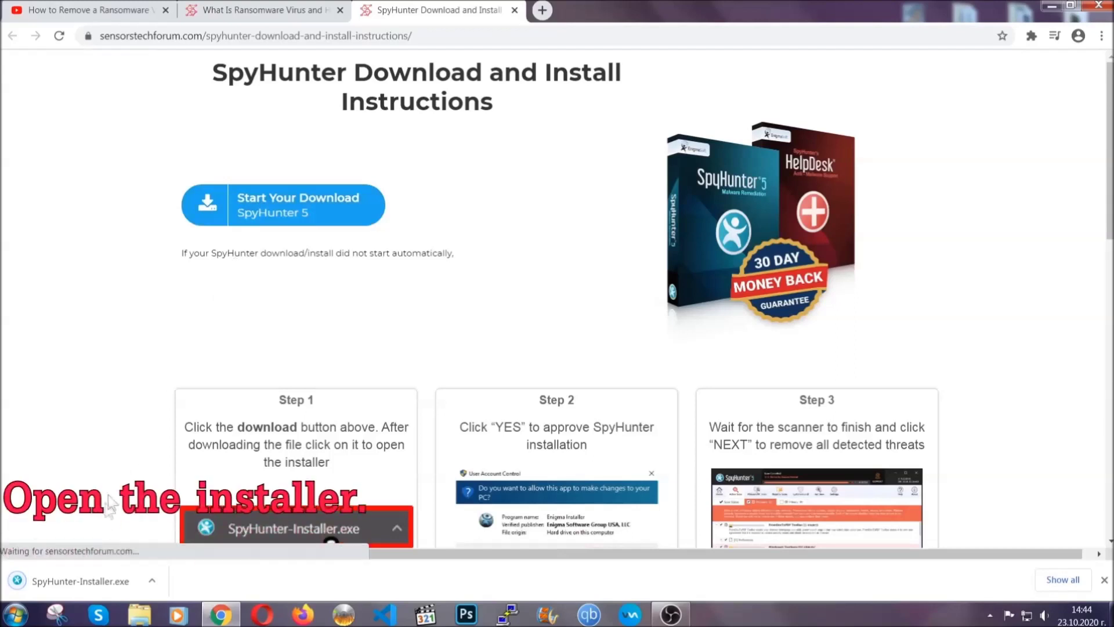
# Step: Run the downloaded SpyHunter-Installer.exe and choose English as the installer language
pyautogui.click(79, 579)
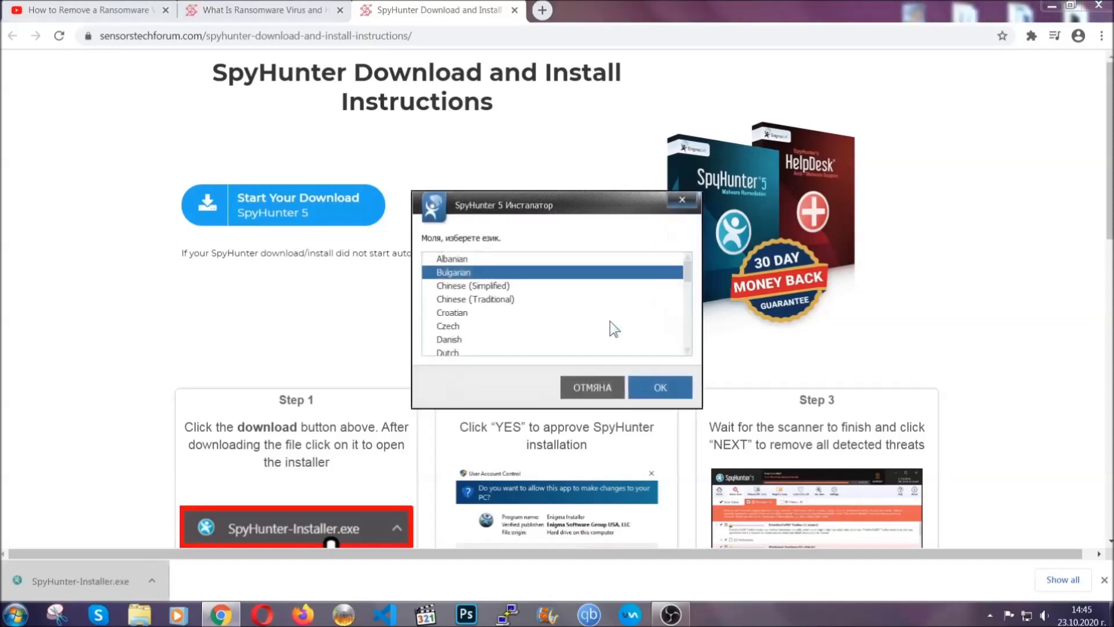
pyautogui.scroll(-2, 572, 318)
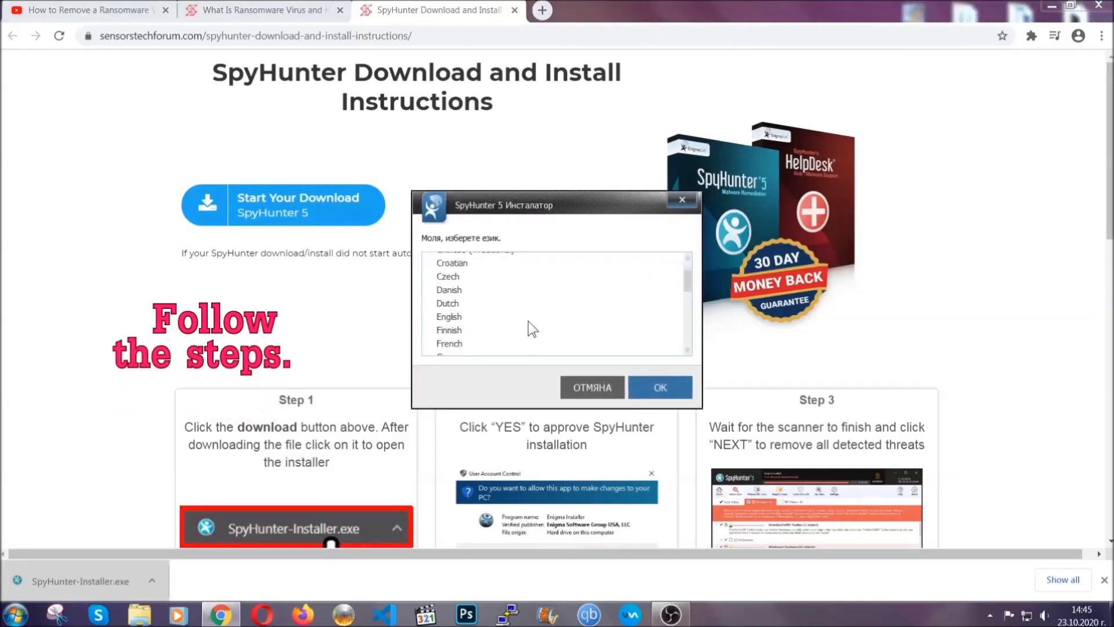
pyautogui.click(525, 318)
pyautogui.click(647, 387)
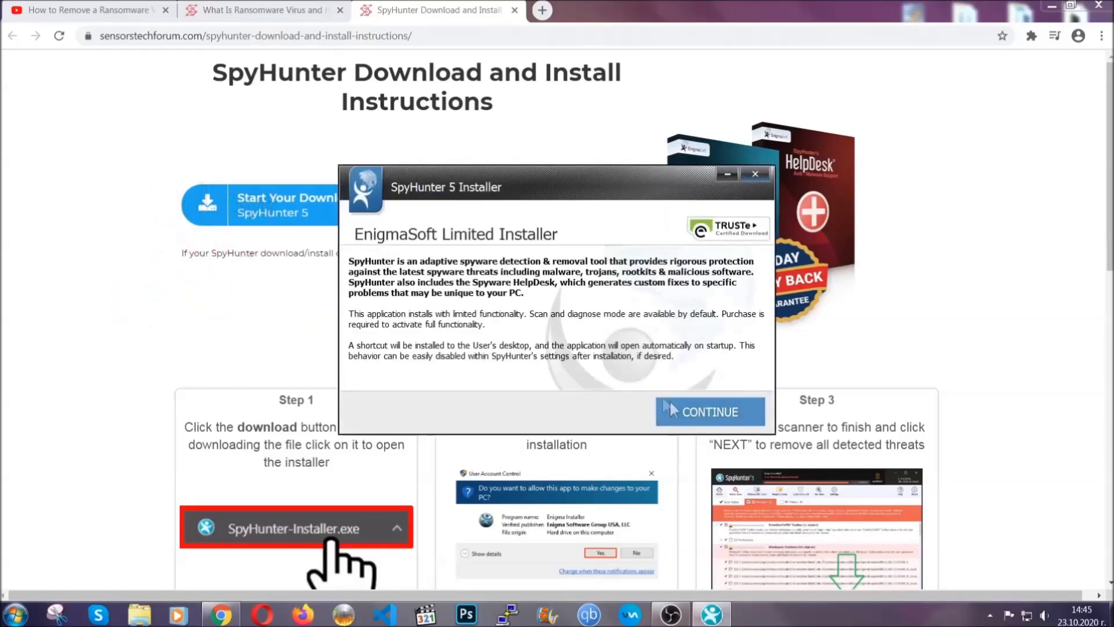
# Step: Accept the SpyHunter 5 EULA and Privacy Policy, install the program and finish the setup
pyautogui.click(670, 406)
pyautogui.click(639, 376)
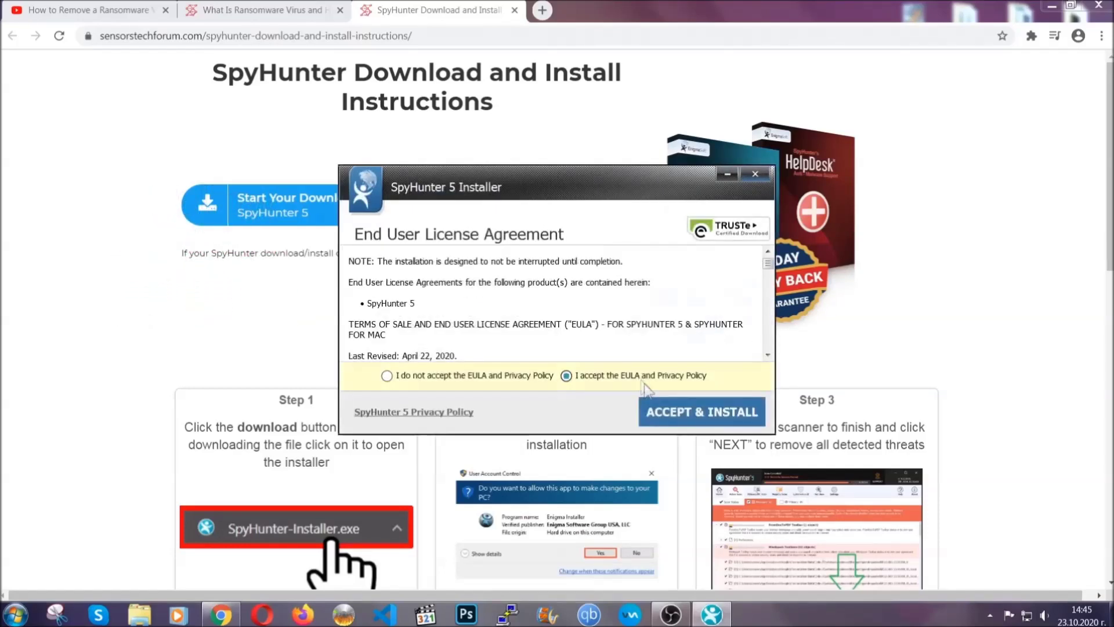
pyautogui.click(666, 411)
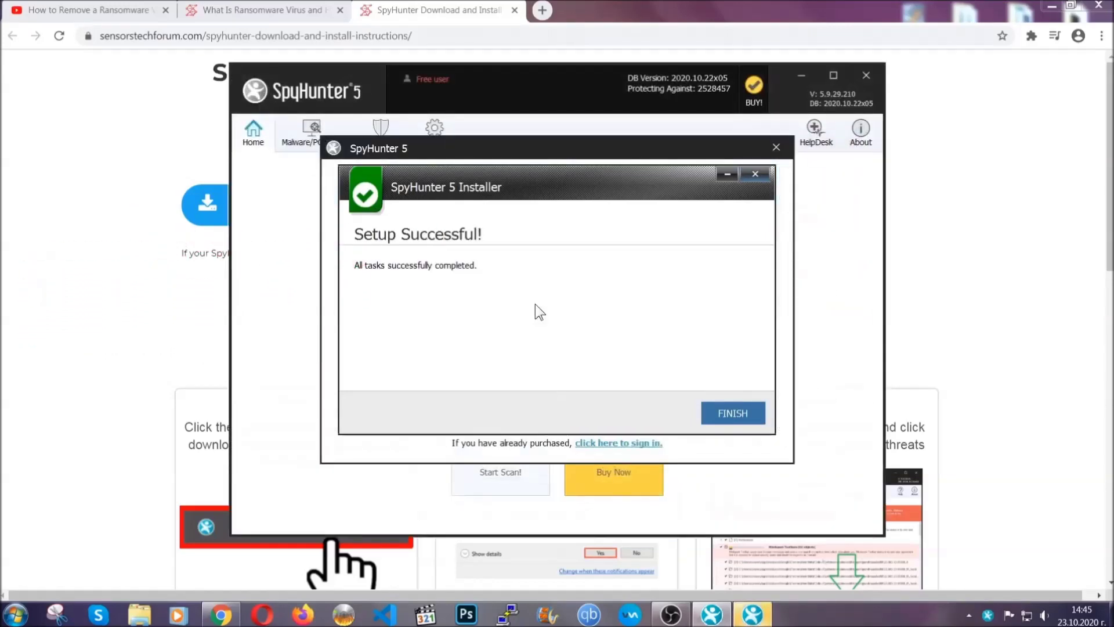
pyautogui.click(713, 416)
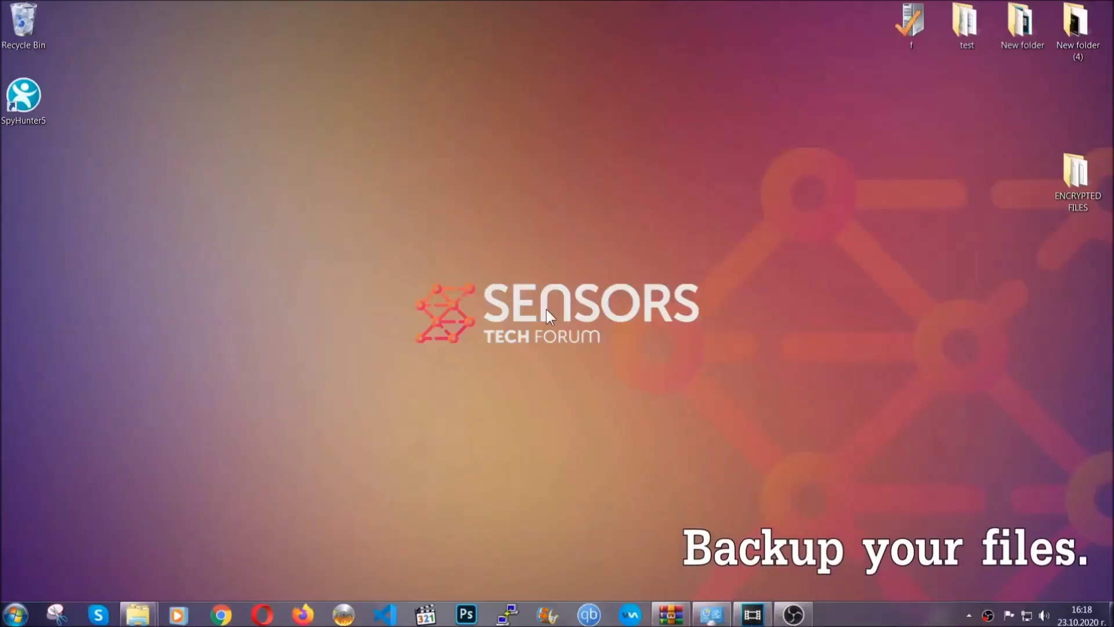
# Step: Copy all six .efji files from the ENCRYPTED FILES desktop folder and minimize its window
pyautogui.doubleClick(1070, 179)
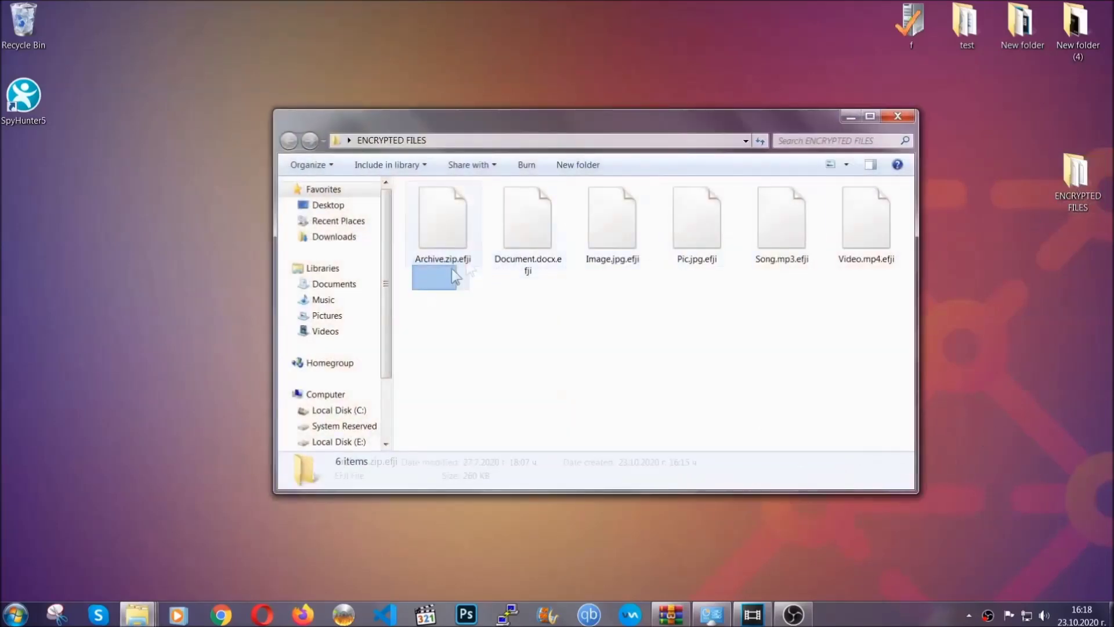
pyautogui.moveTo(455, 277); pyautogui.dragTo(871, 207)
pyautogui.rightClick(871, 206)
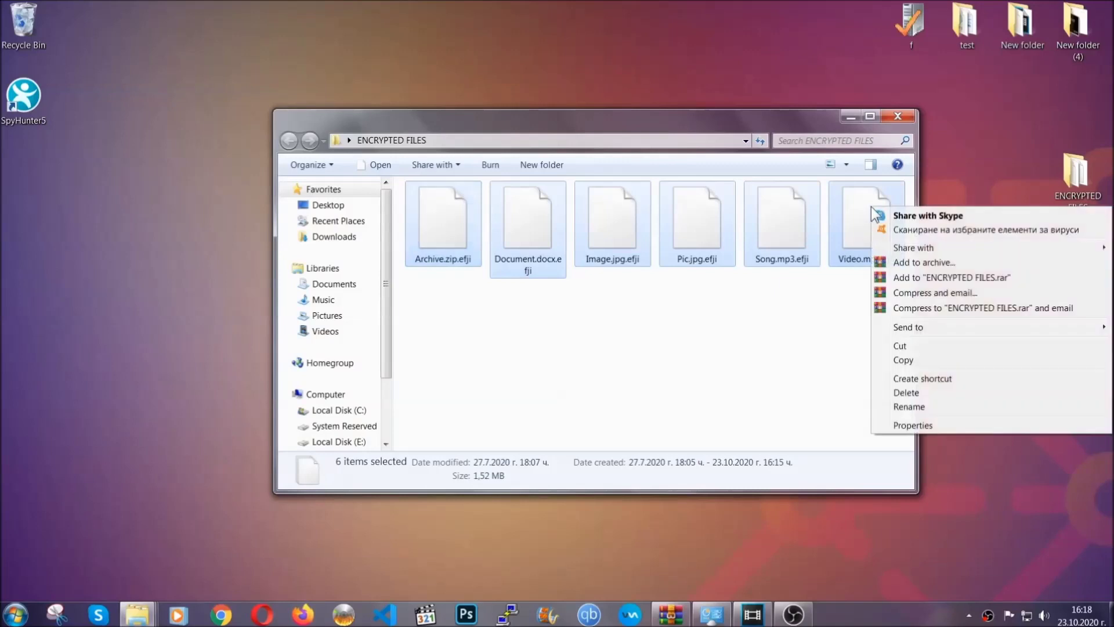
pyautogui.click(903, 361)
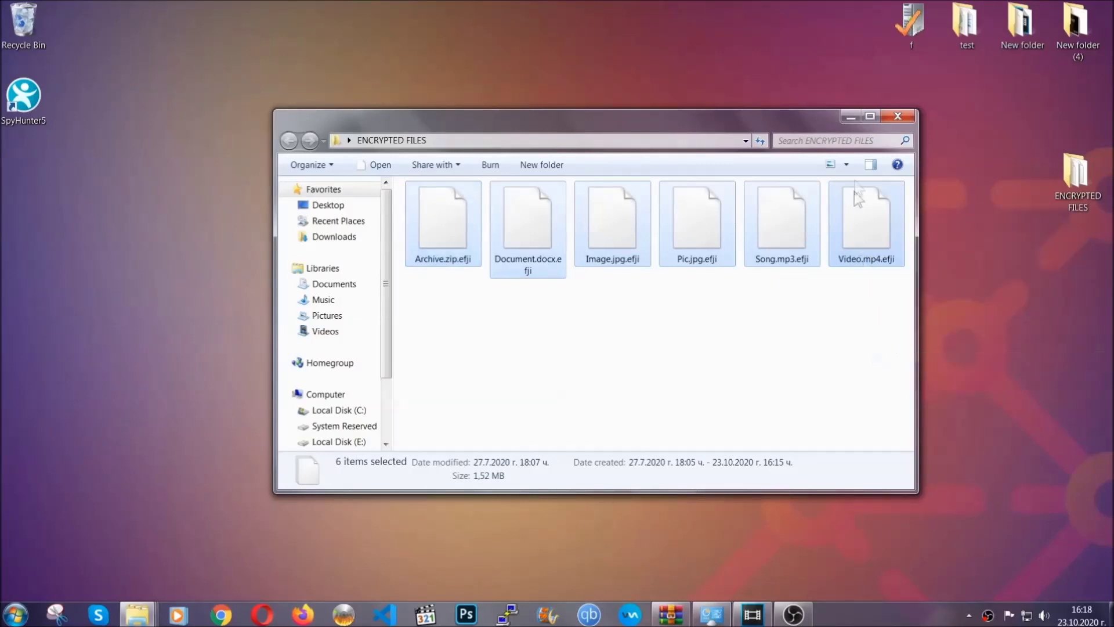
pyautogui.click(853, 116)
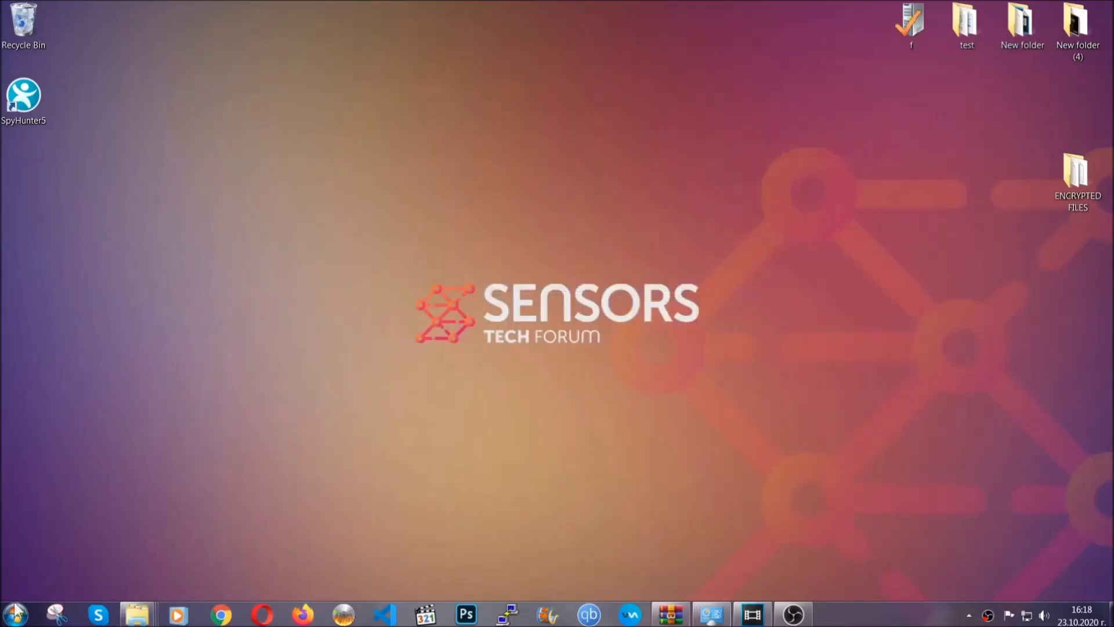
# Step: Paste the copied encrypted files onto FLASH DRIVE (H:) and close its window
pyautogui.click(15, 614)
pyautogui.click(212, 436)
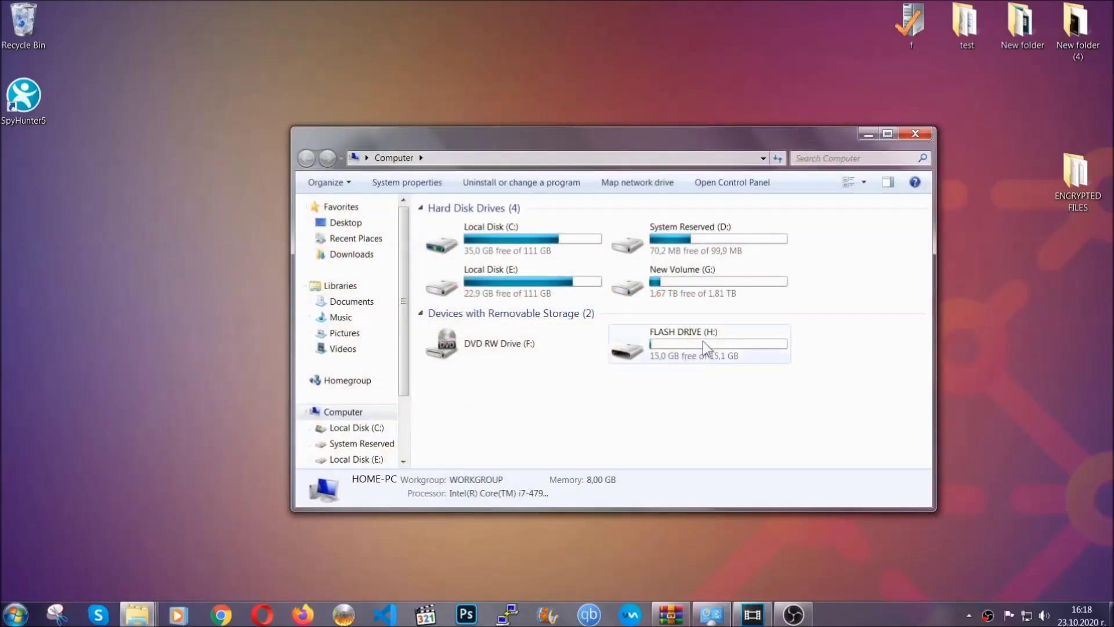
pyautogui.doubleClick(703, 340)
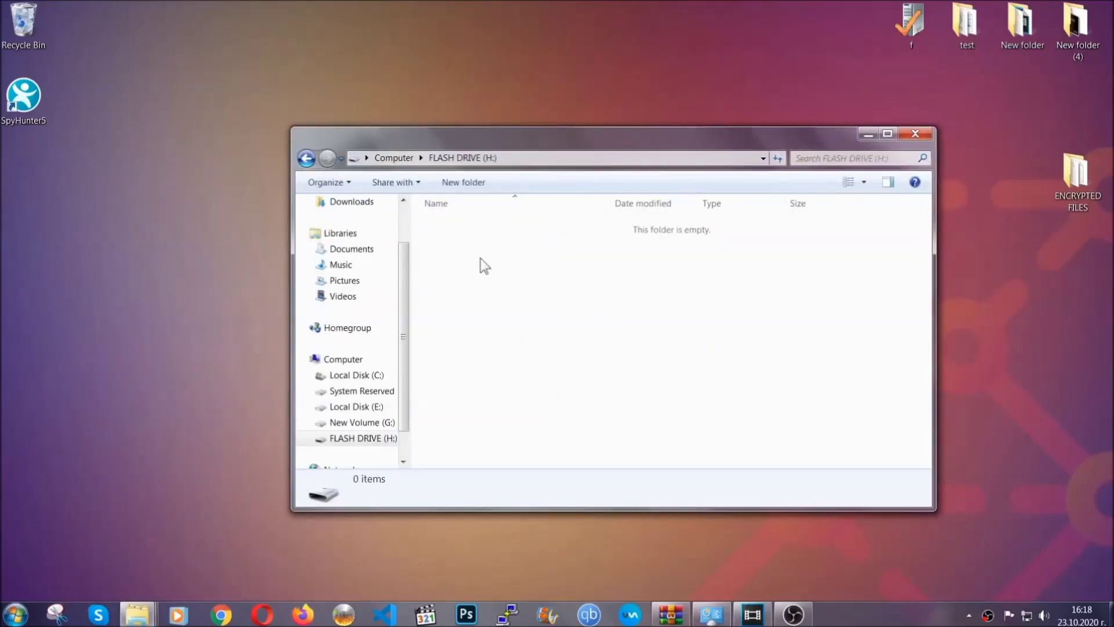
pyautogui.rightClick(481, 258)
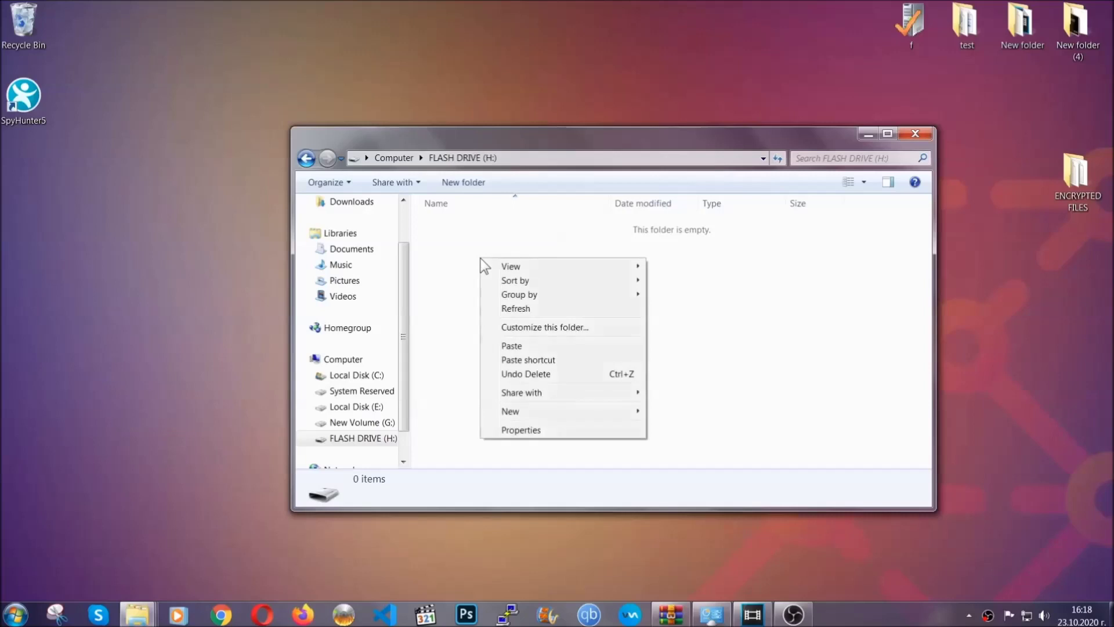
pyautogui.click(508, 346)
pyautogui.click(507, 347)
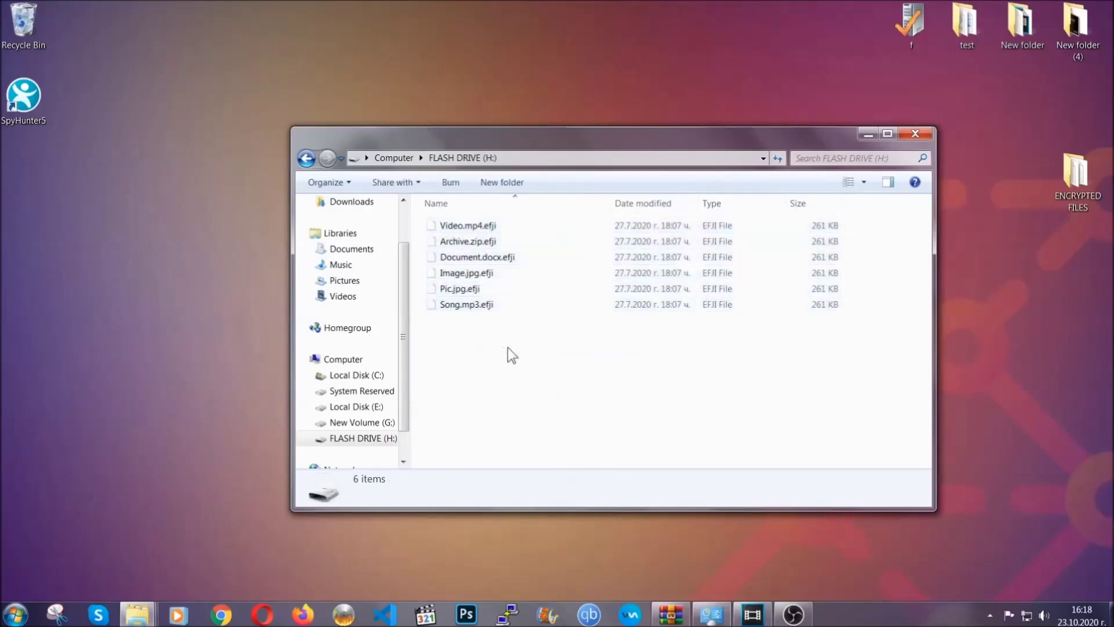
pyautogui.click(917, 135)
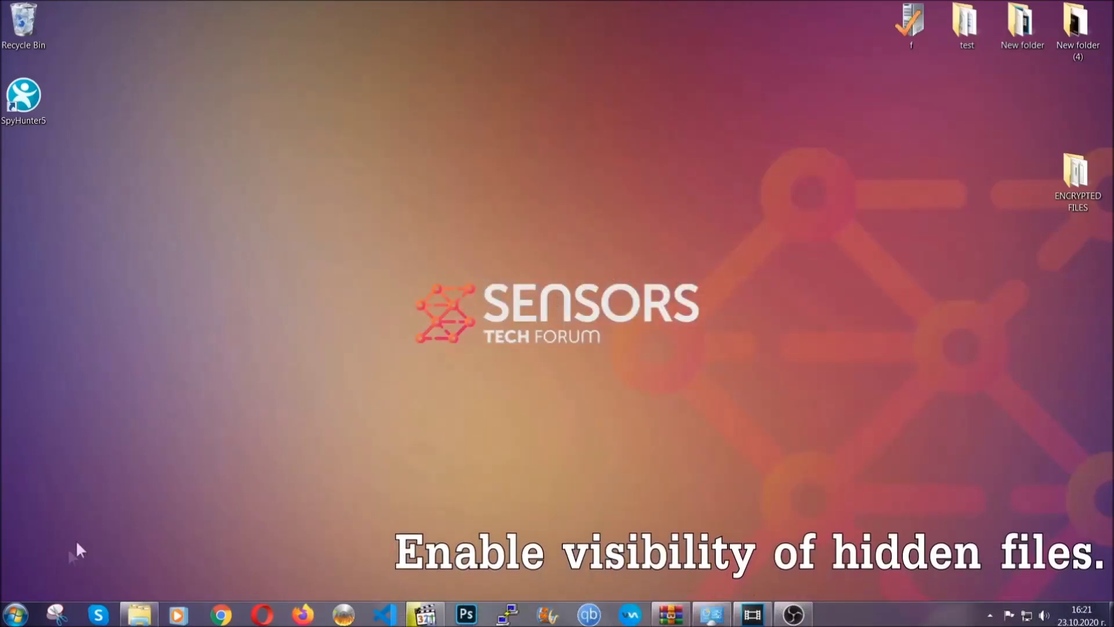
# Step: Find the "show hidden files and folders" setting through system search and apply the option to show hidden files, folders, and drives
pyautogui.click(15, 614)
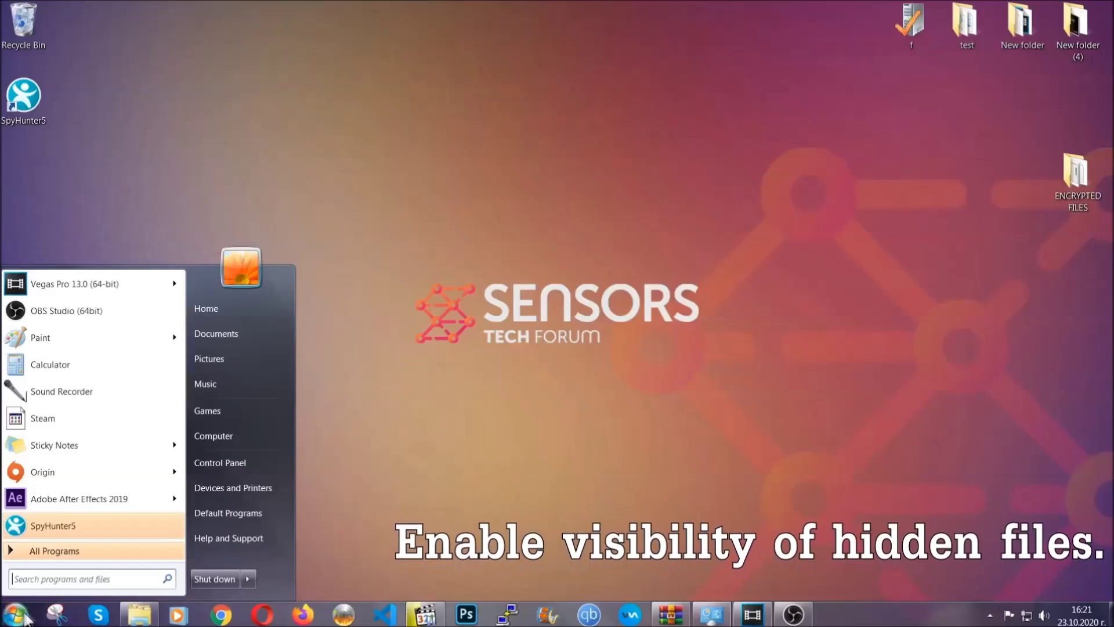
pyautogui.click(48, 571)
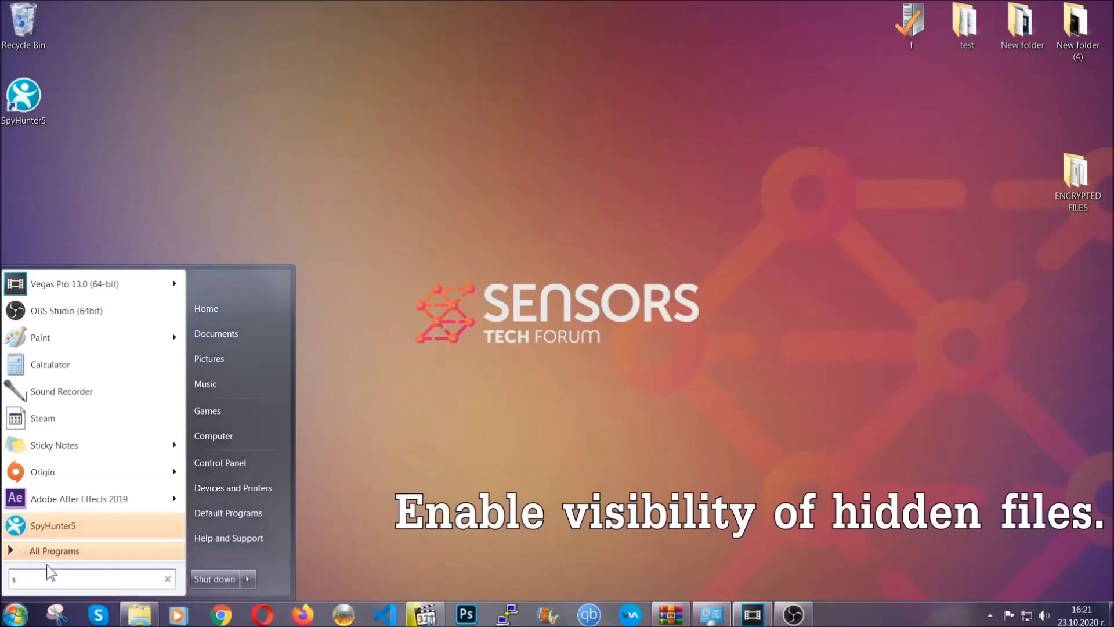
pyautogui.write('showh')
pyautogui.press('BackSpace')
pyautogui.write('hidden f')
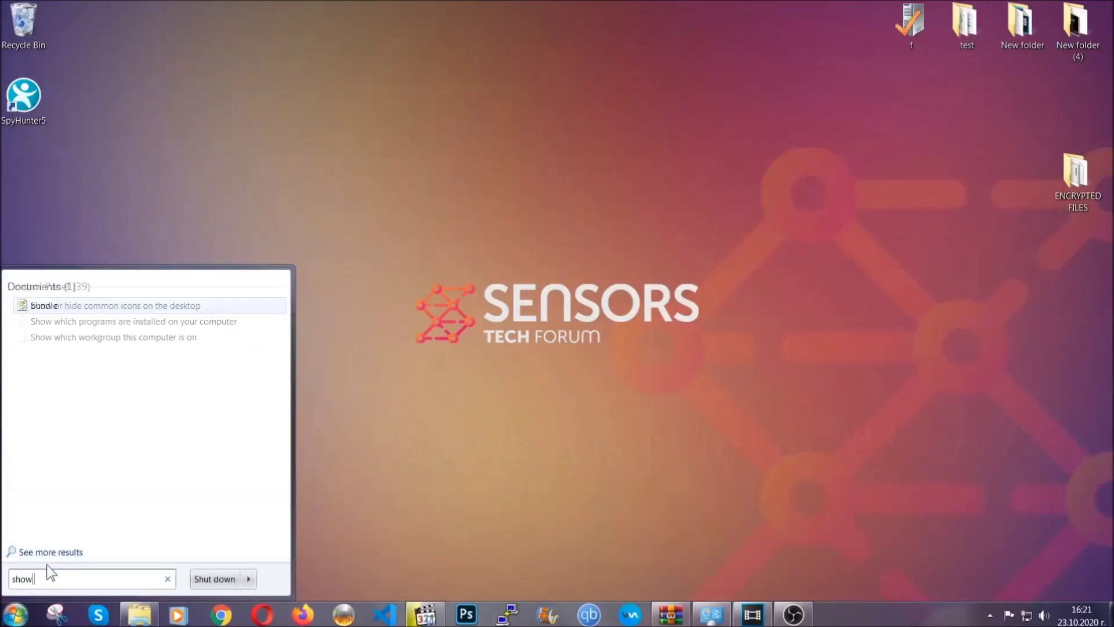
pyautogui.write('iles and folders')
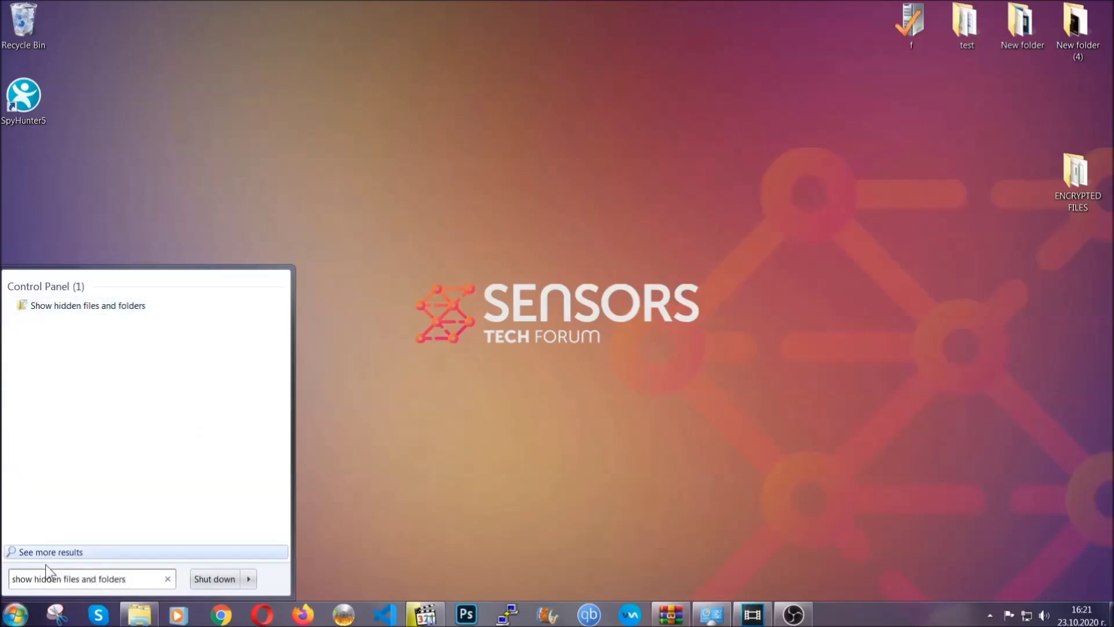
pyautogui.click(131, 310)
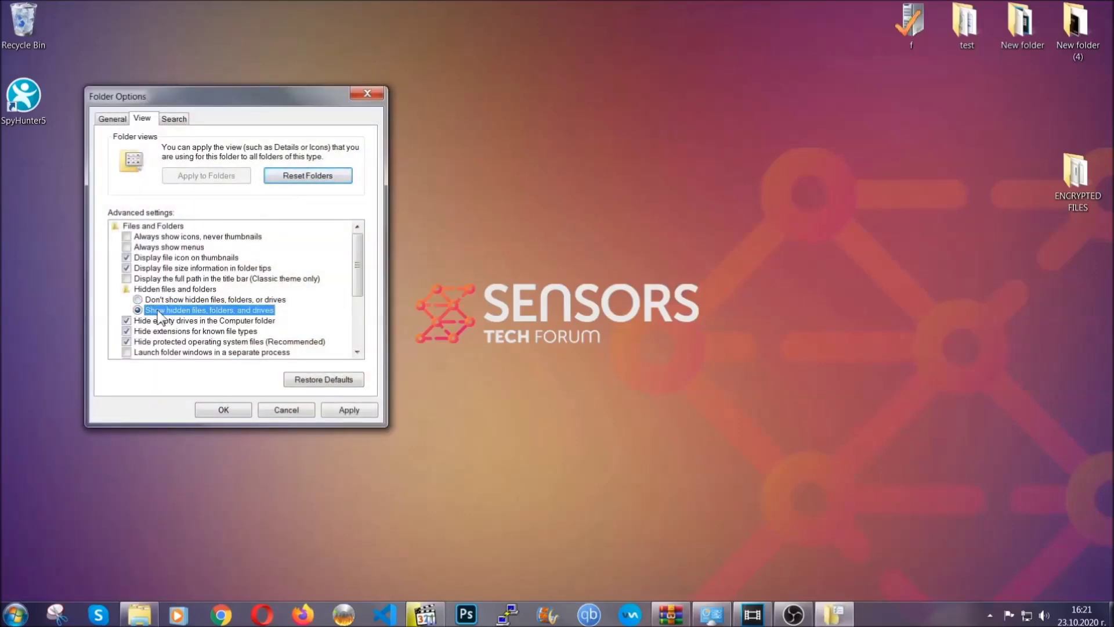
pyautogui.click(345, 413)
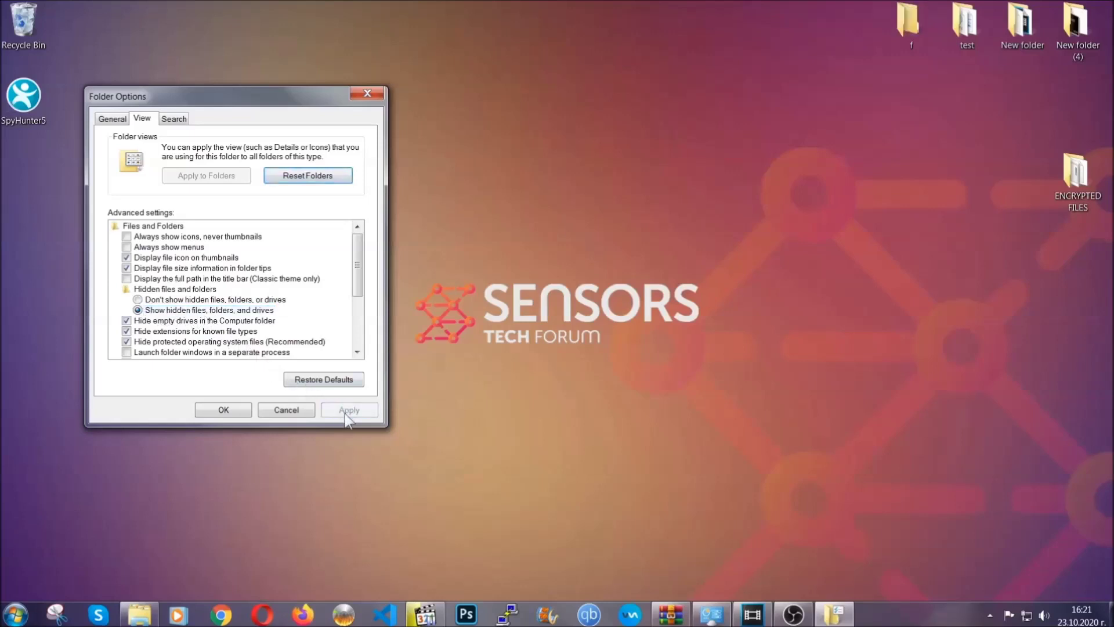
pyautogui.click(218, 410)
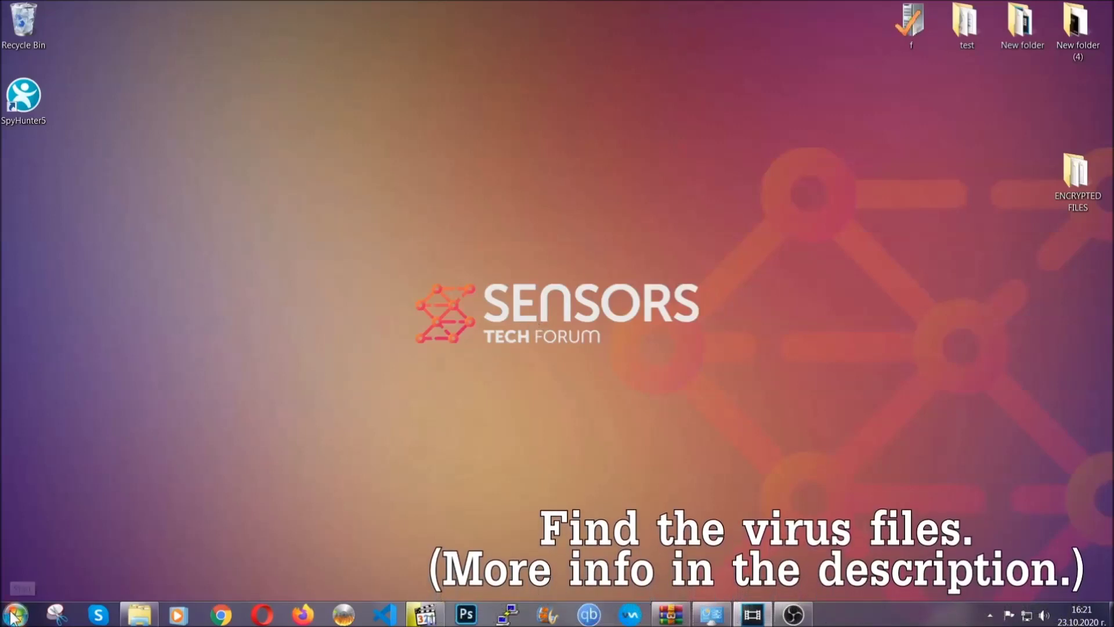
# Step: Search the whole computer for "fileextension:exe Example Virus Name"
pyautogui.press('super')
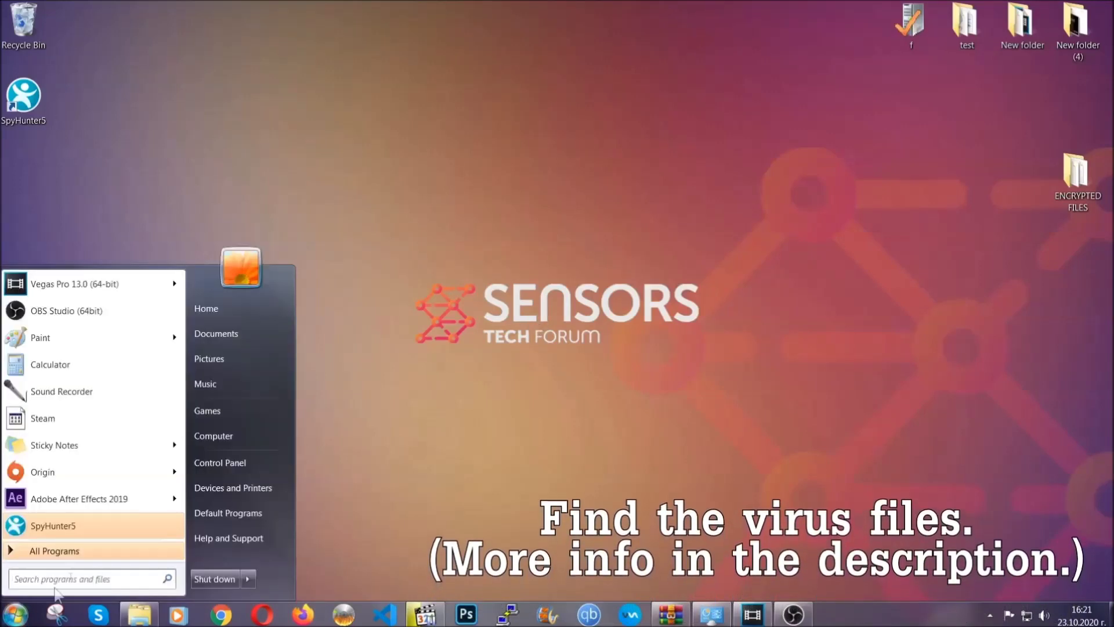
pyautogui.click(229, 435)
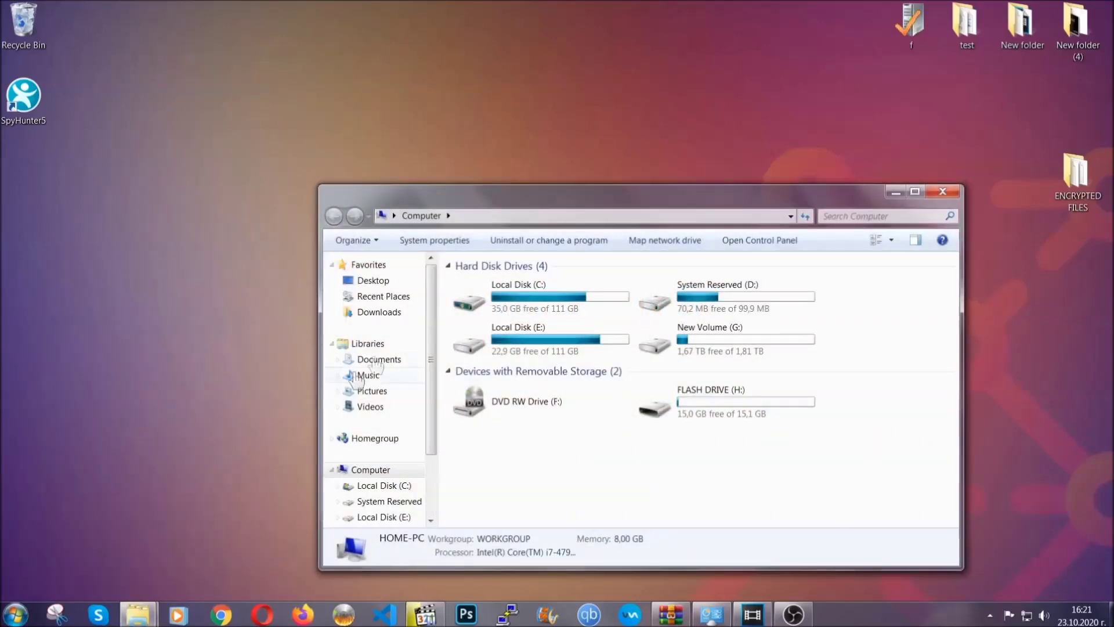
pyautogui.moveTo(605, 205); pyautogui.dragTo(532, 155)
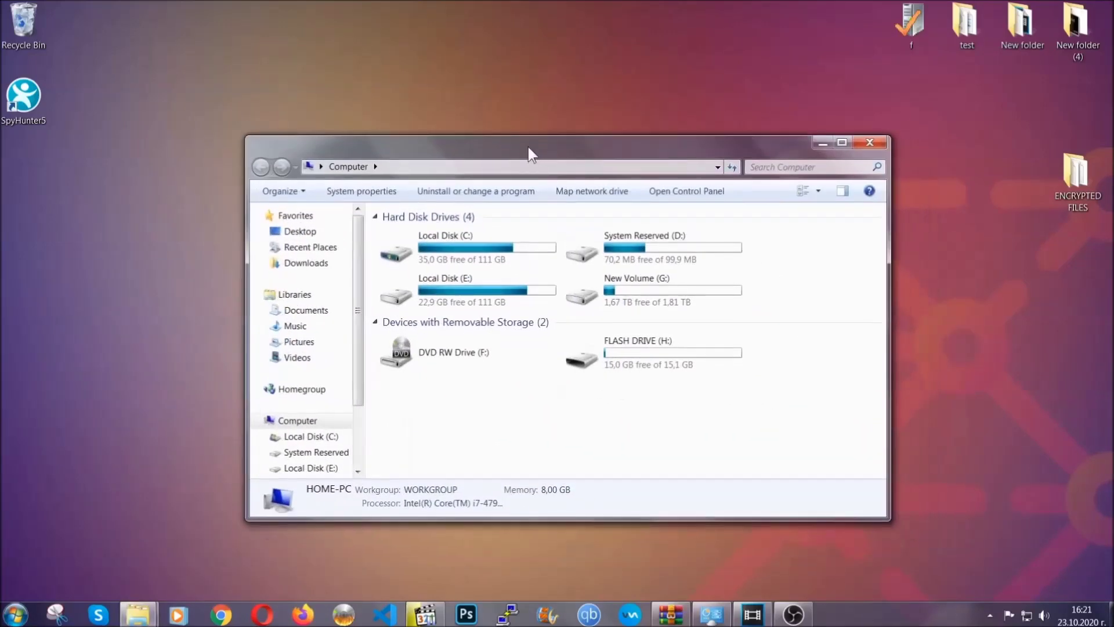
pyautogui.click(758, 167)
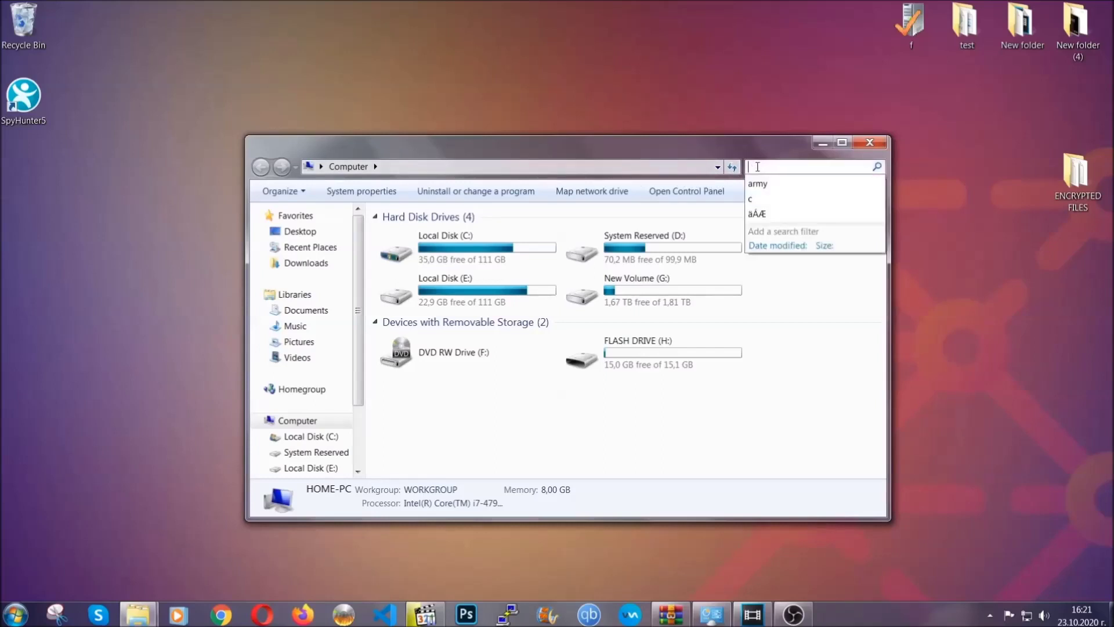
pyautogui.write('file')
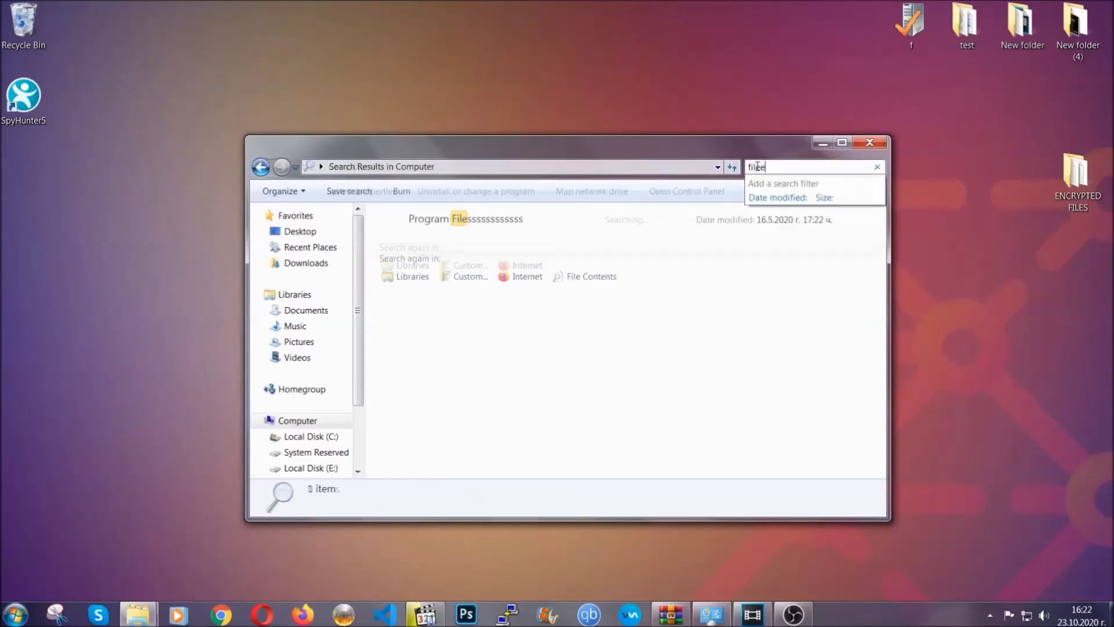
pyautogui.write('extension:exe ')
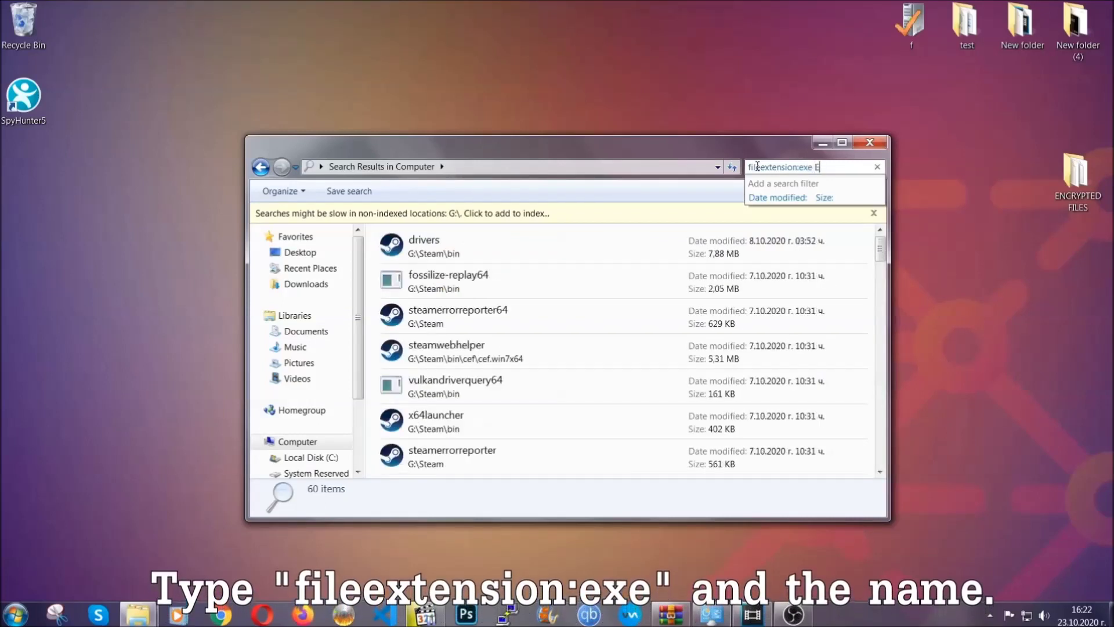
pyautogui.write('Example Virus Name')
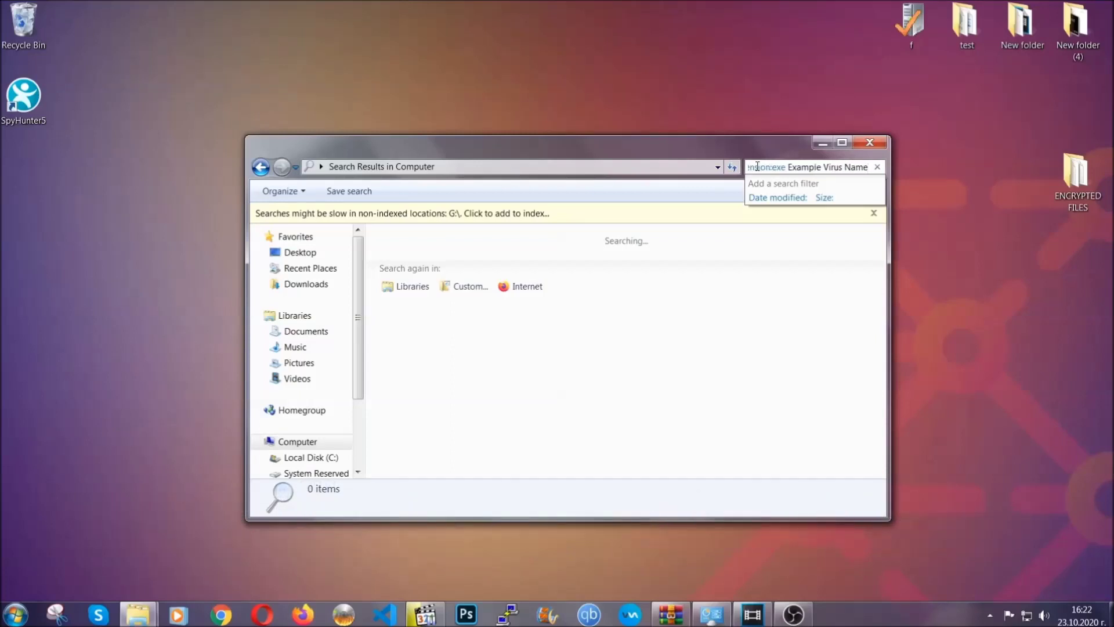
pyautogui.press('Return')
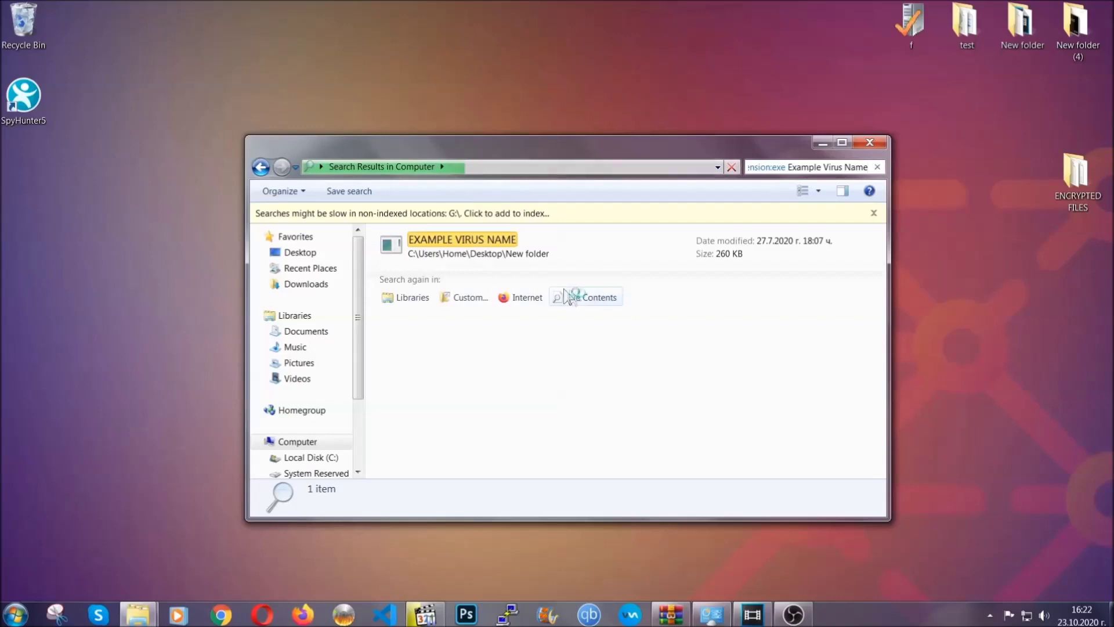
# Step: Delete the EXAMPLE VIRUS NAME application found in the search results and close the search window
pyautogui.click(487, 235)
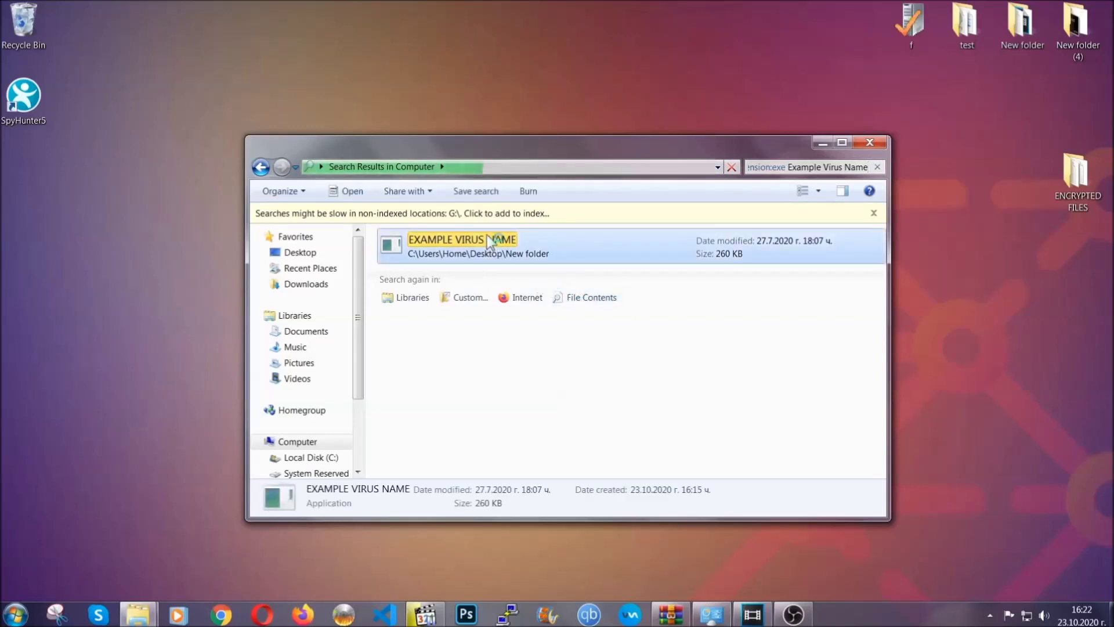
pyautogui.rightClick(488, 238)
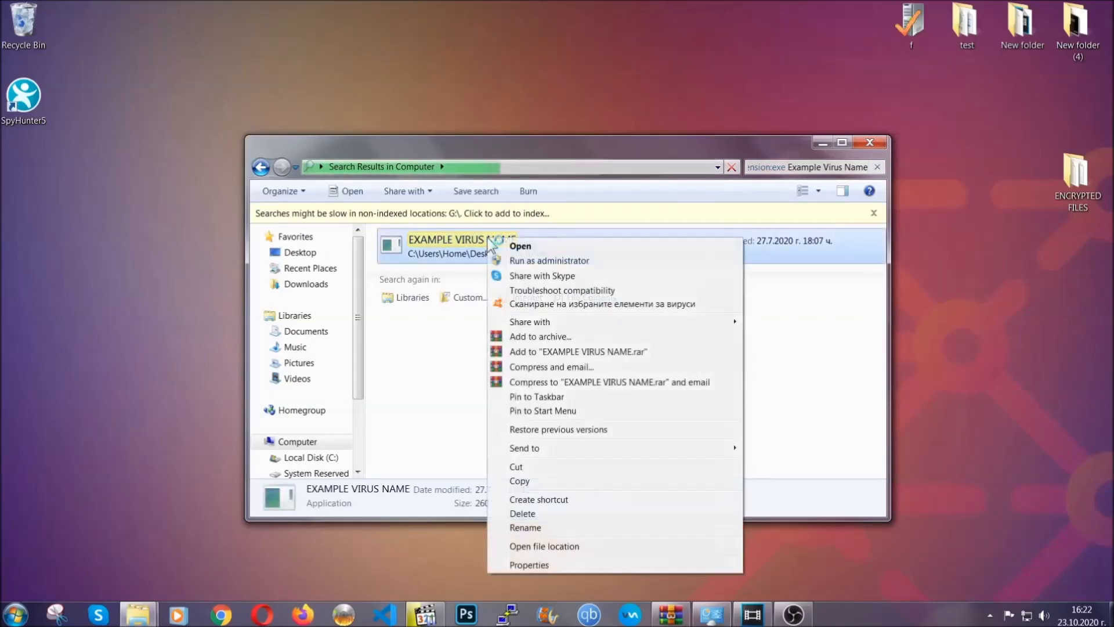
pyautogui.click(537, 513)
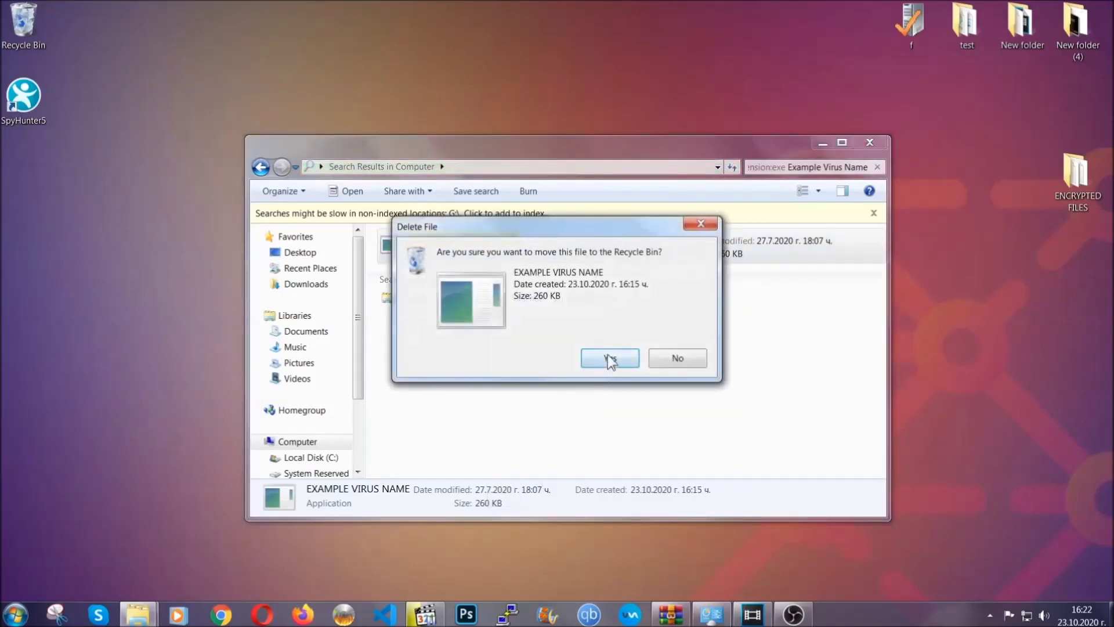
pyautogui.click(608, 357)
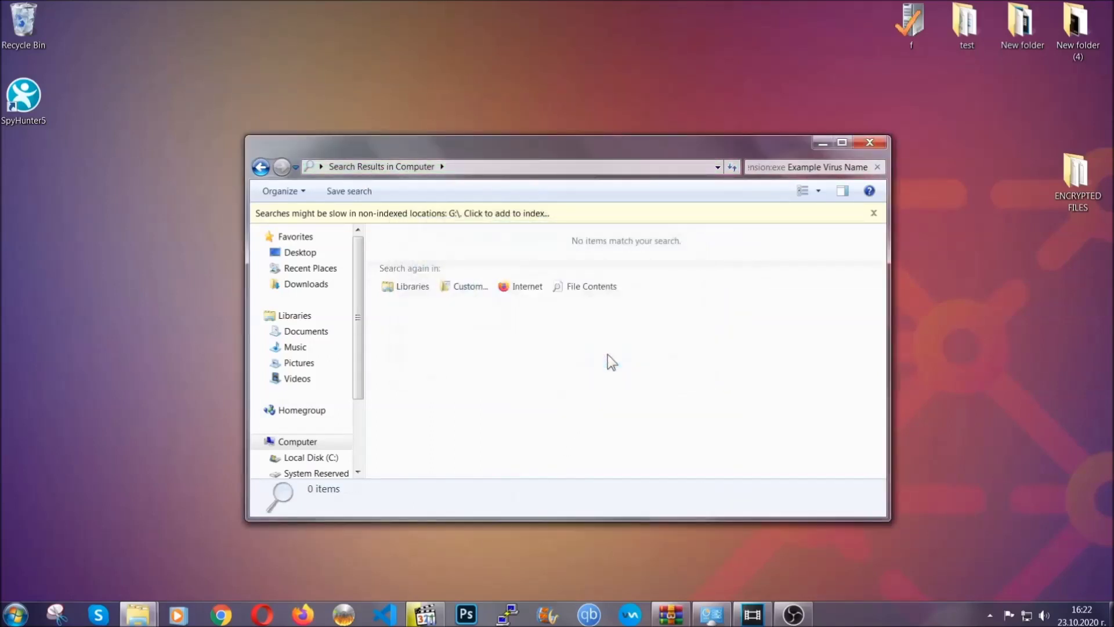
pyautogui.click(870, 142)
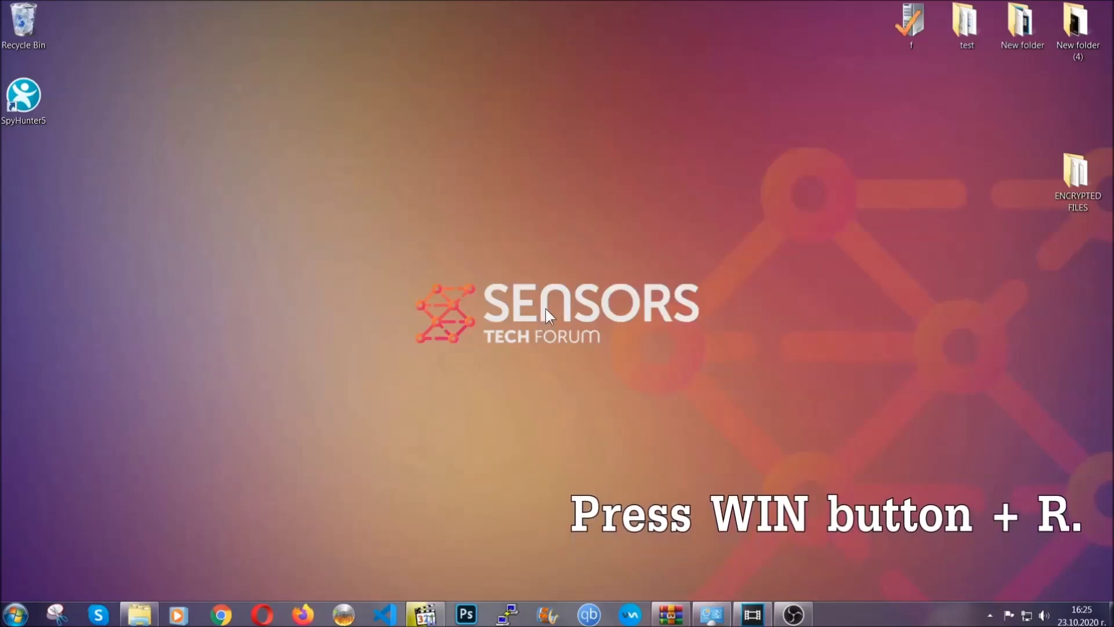
# Step: Launch Registry Editor with the Run command REGEDIT
pyautogui.press('super+r')
pyautogui.click(105, 525)
pyautogui.moveTo(105, 527); pyautogui.dragTo(14, 525)
pyautogui.write('REGEDIT')
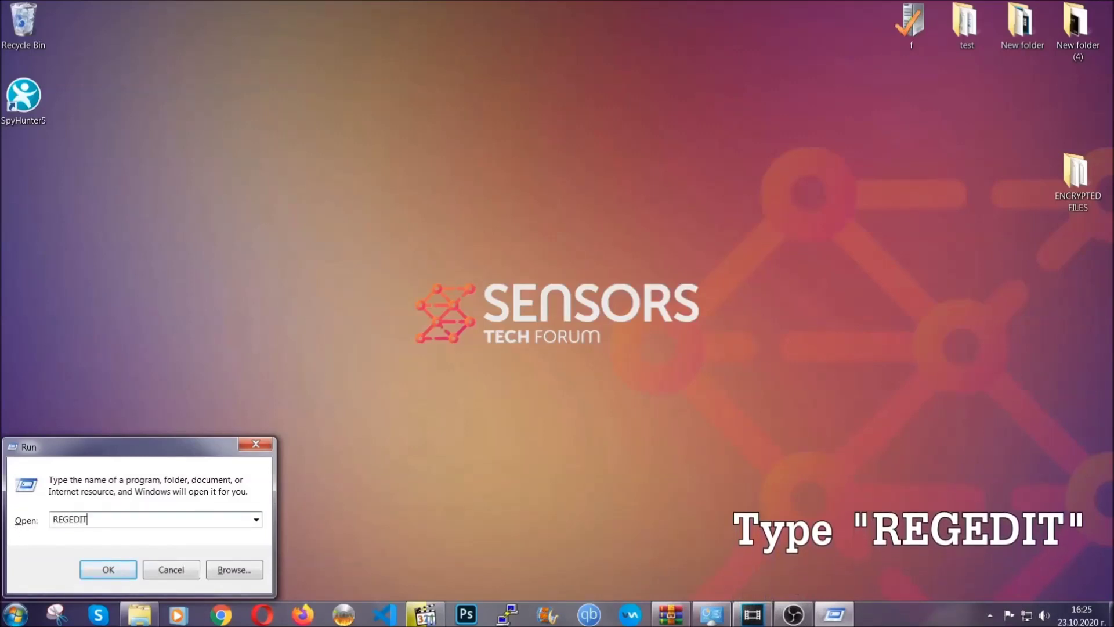
pyautogui.click(95, 566)
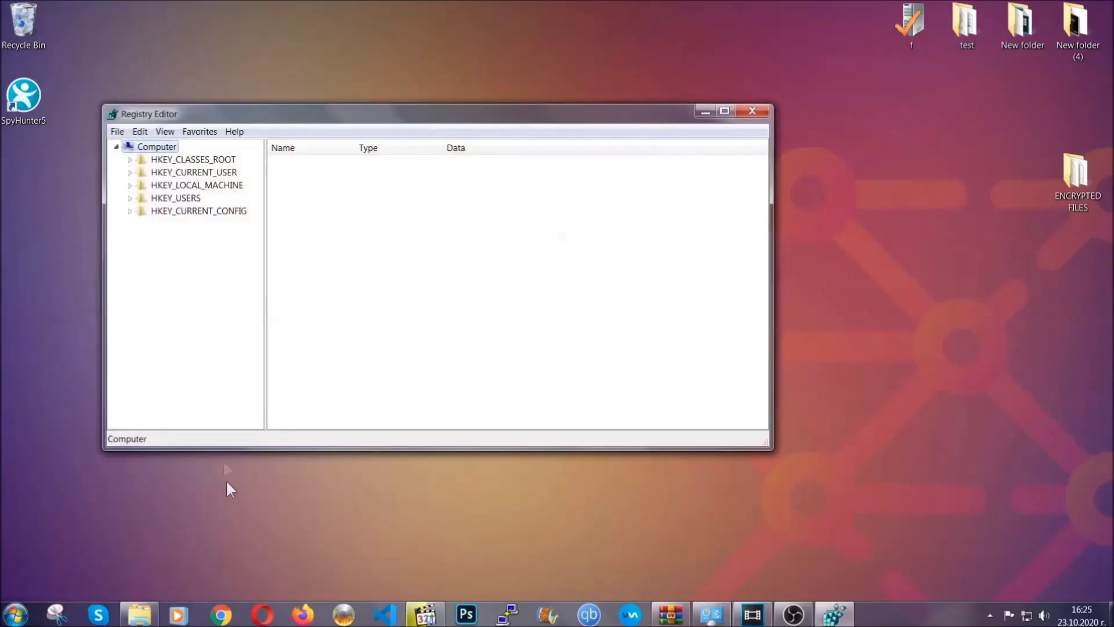
# Step: Export the entire registry to the Desktop as a registration file named BACKUP
pyautogui.click(118, 132)
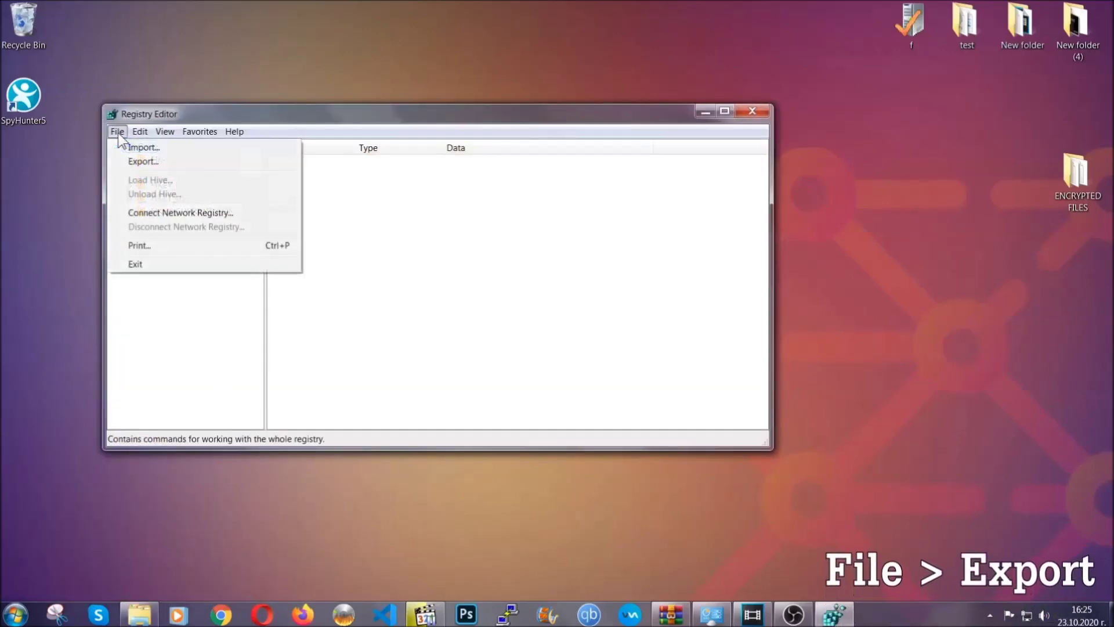
pyautogui.click(145, 160)
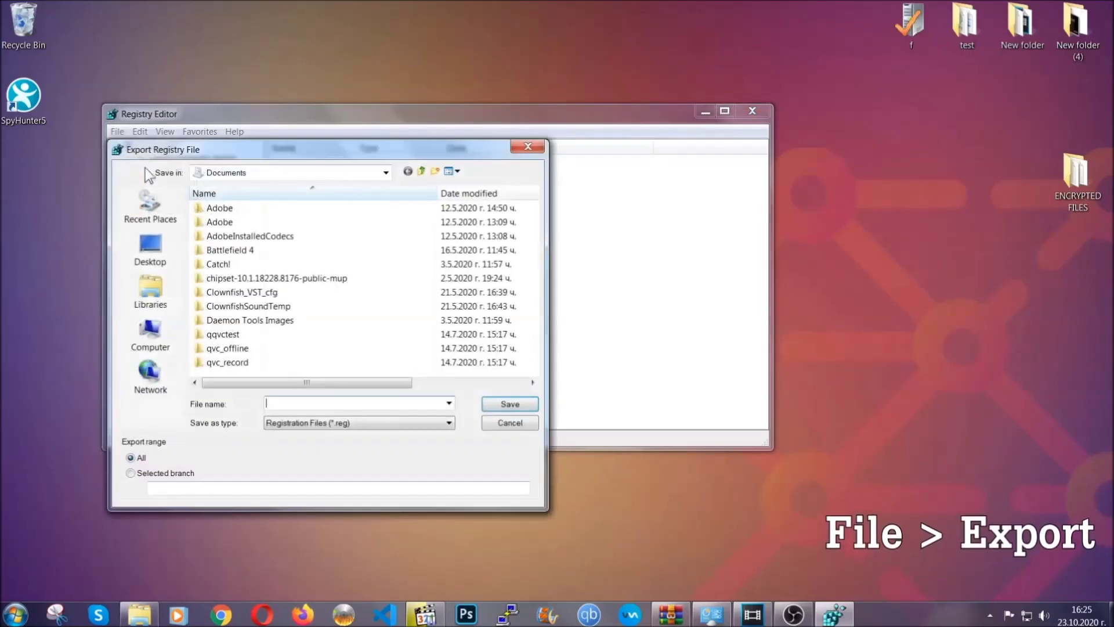
pyautogui.click(145, 245)
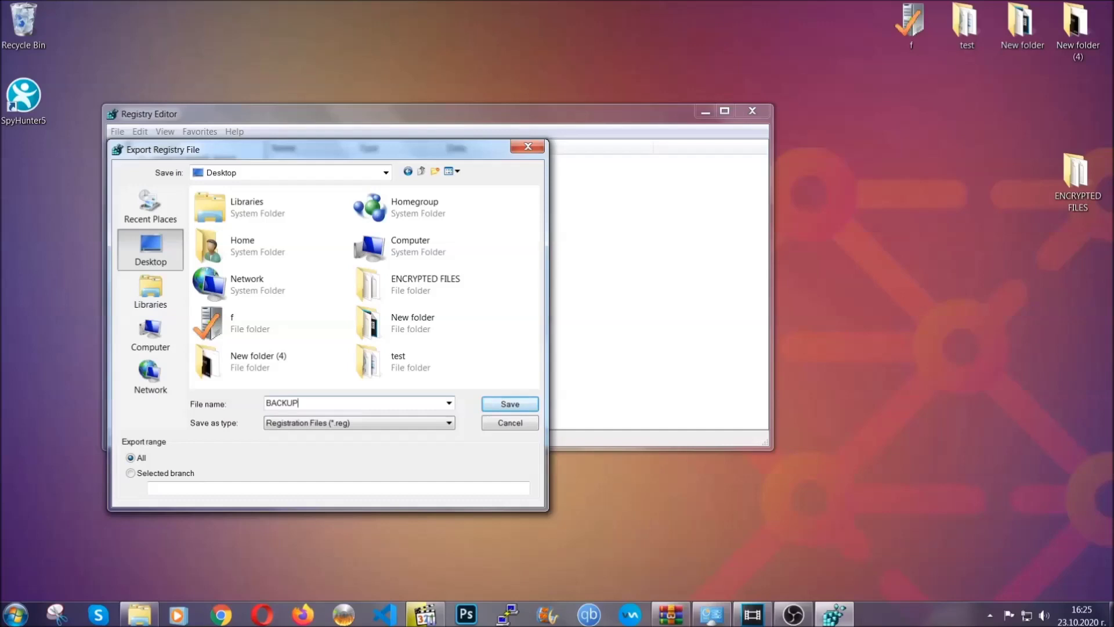
pyautogui.click(502, 406)
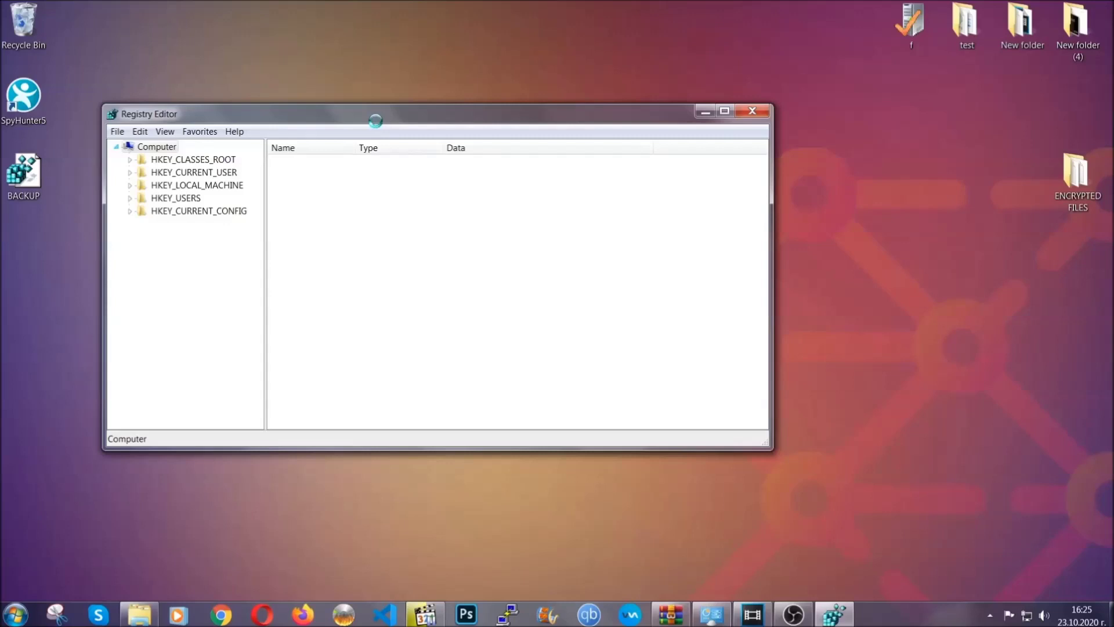
pyautogui.moveTo(375, 121); pyautogui.dragTo(485, 156)
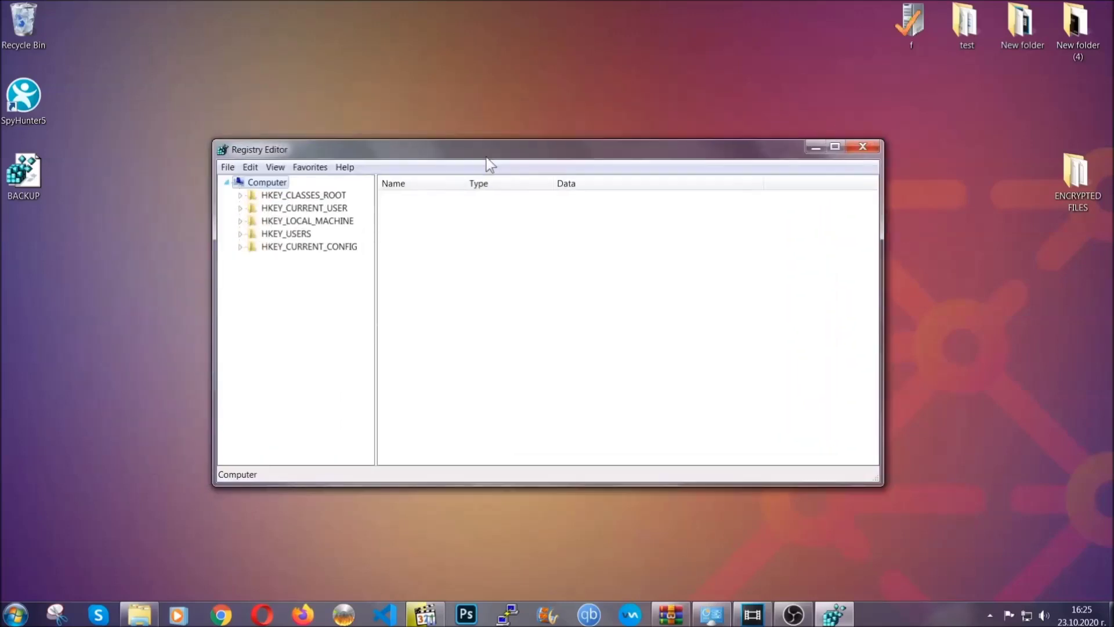
pyautogui.click(227, 169)
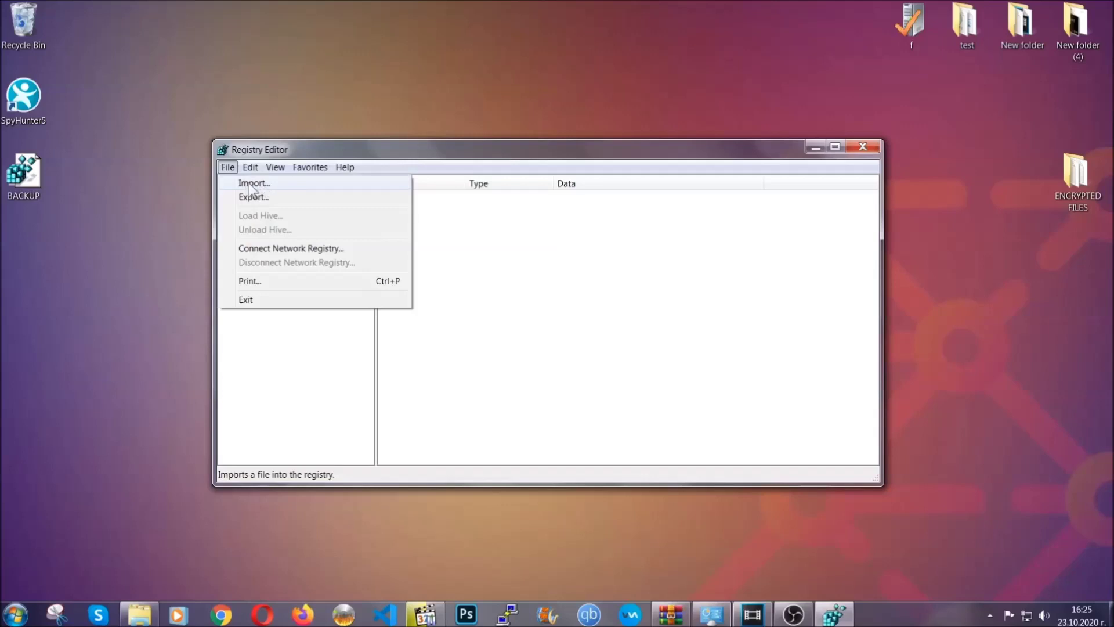
pyautogui.click(229, 168)
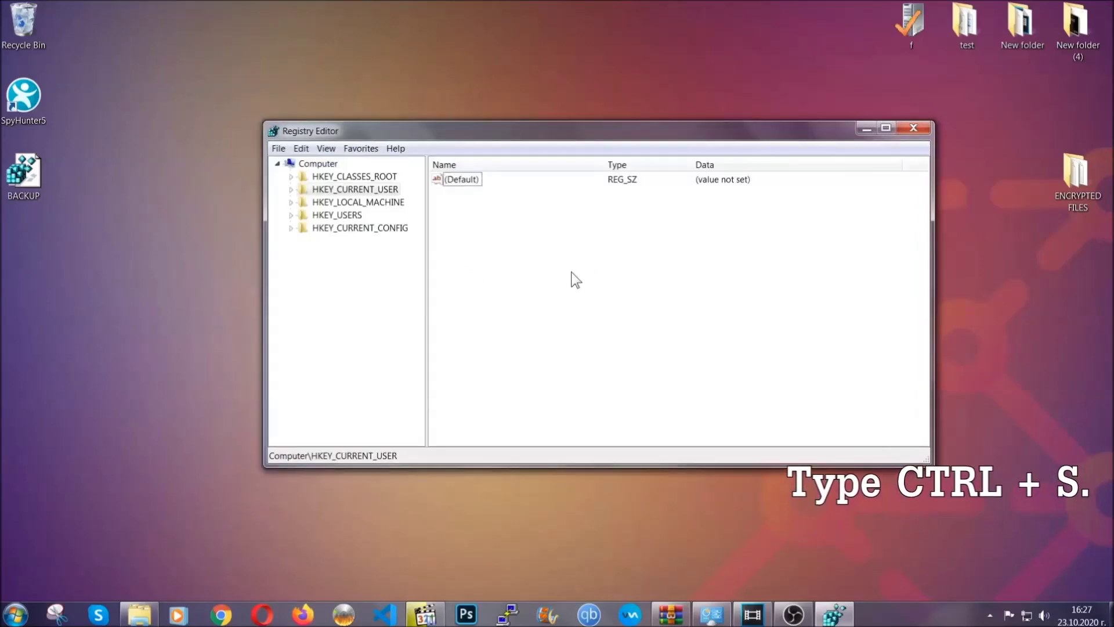
# Step: Search the registry keys for "RunOnce", starting from HKEY_CURRENT_USER
pyautogui.hotkey('ctrl', 'f')
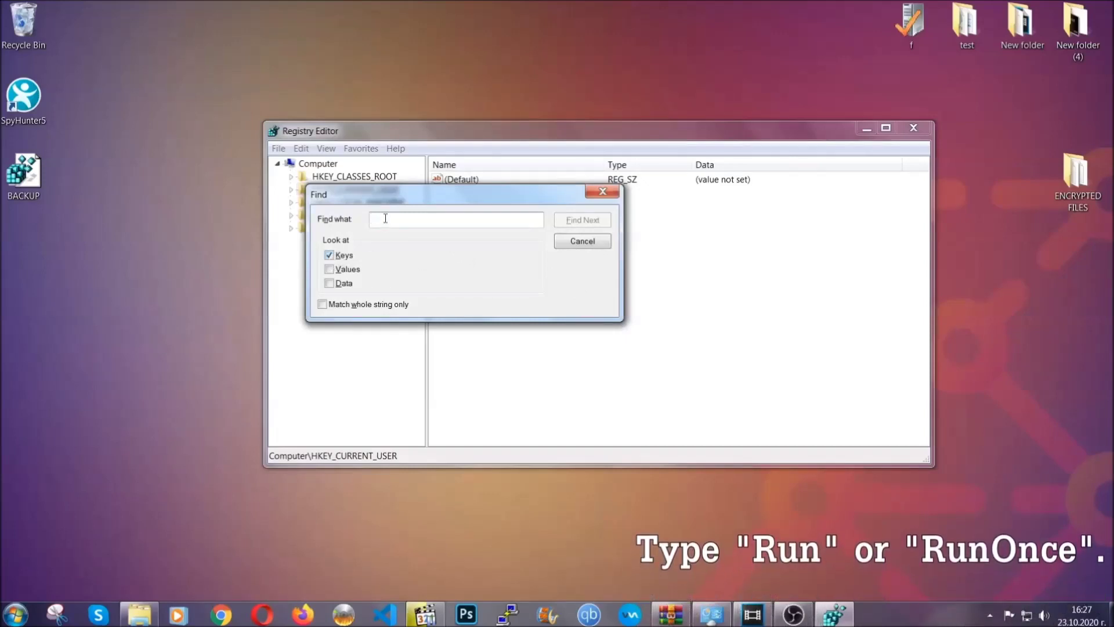
pyautogui.write('RunO')
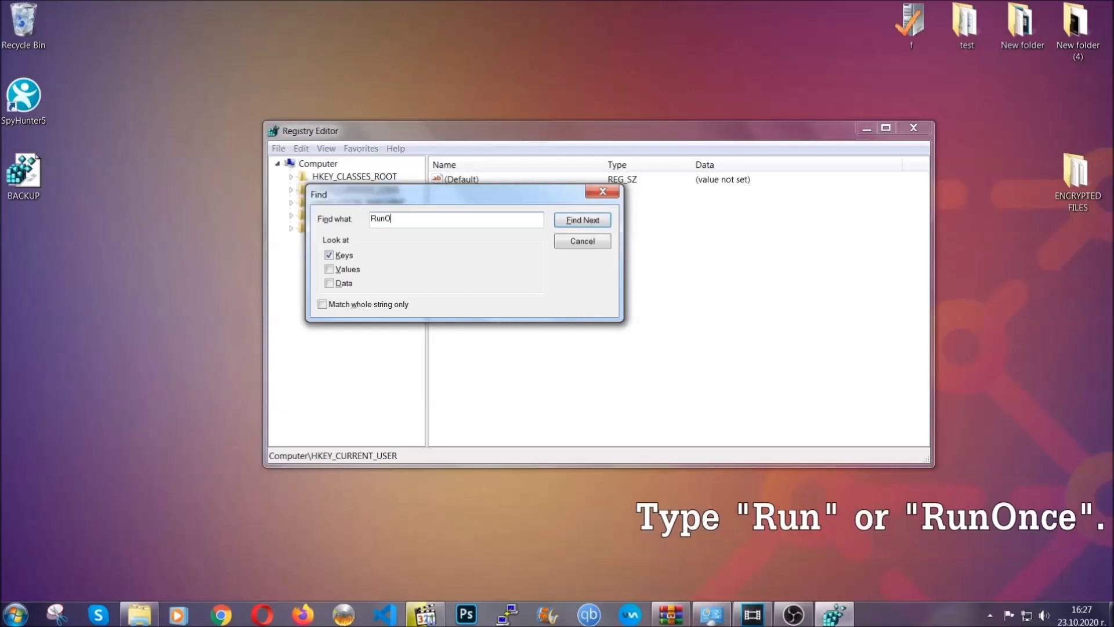
pyautogui.write('nce')
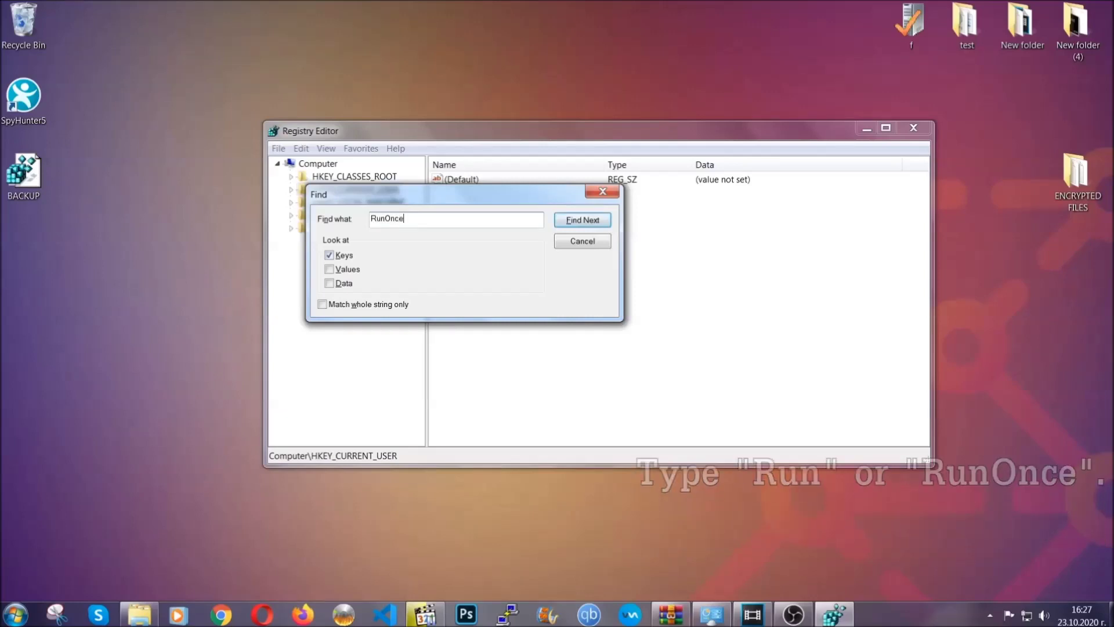
pyautogui.click(595, 223)
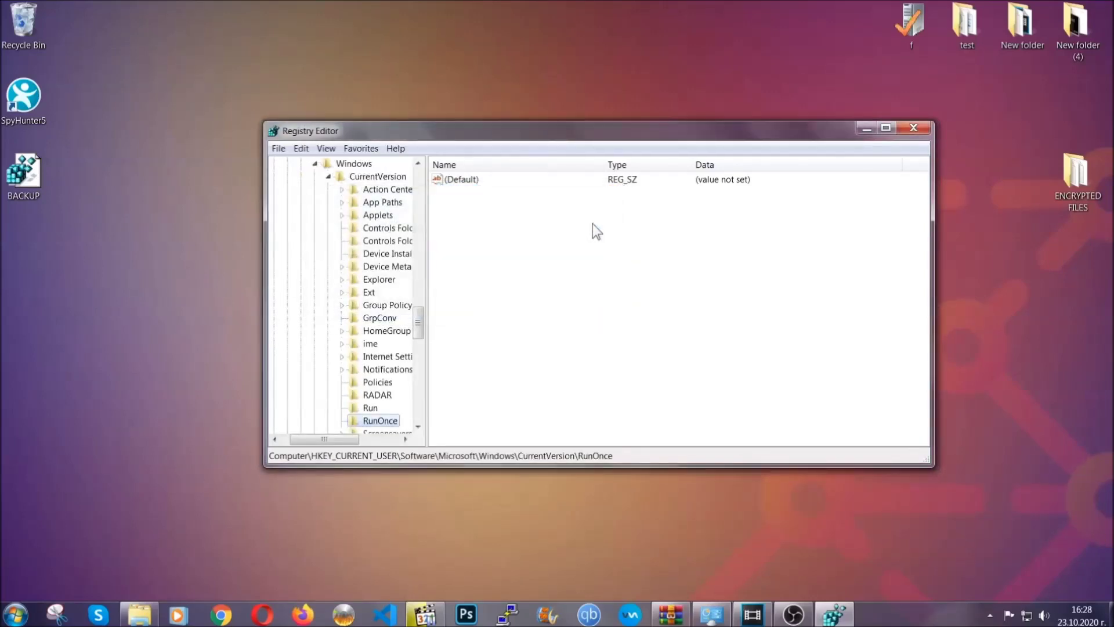
# Step: Delete the value THE VIRUS from the Run key under HKEY_CURRENT_USER\Software\Microsoft\Windows\CurrentVersion
pyautogui.moveTo(423, 317); pyautogui.dragTo(419, 335)
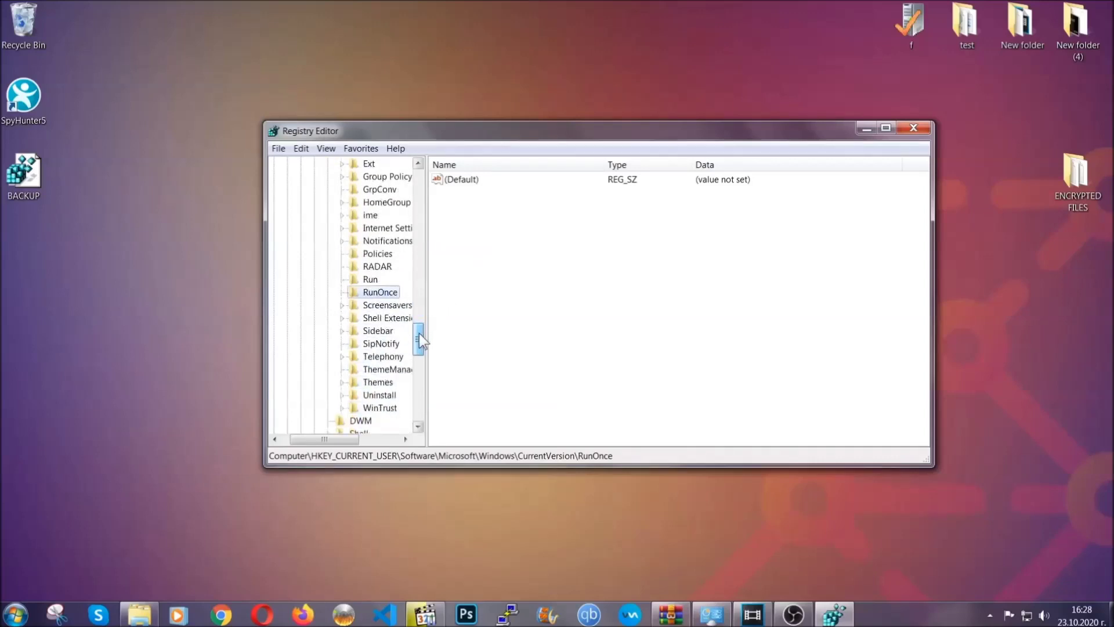
pyautogui.click(370, 279)
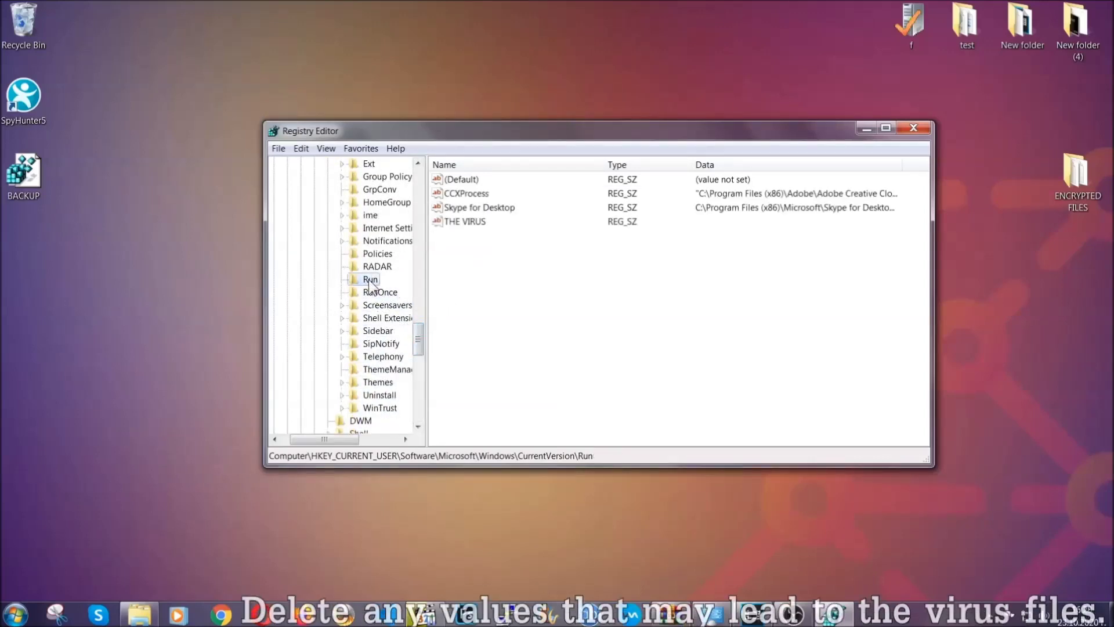
pyautogui.click(457, 223)
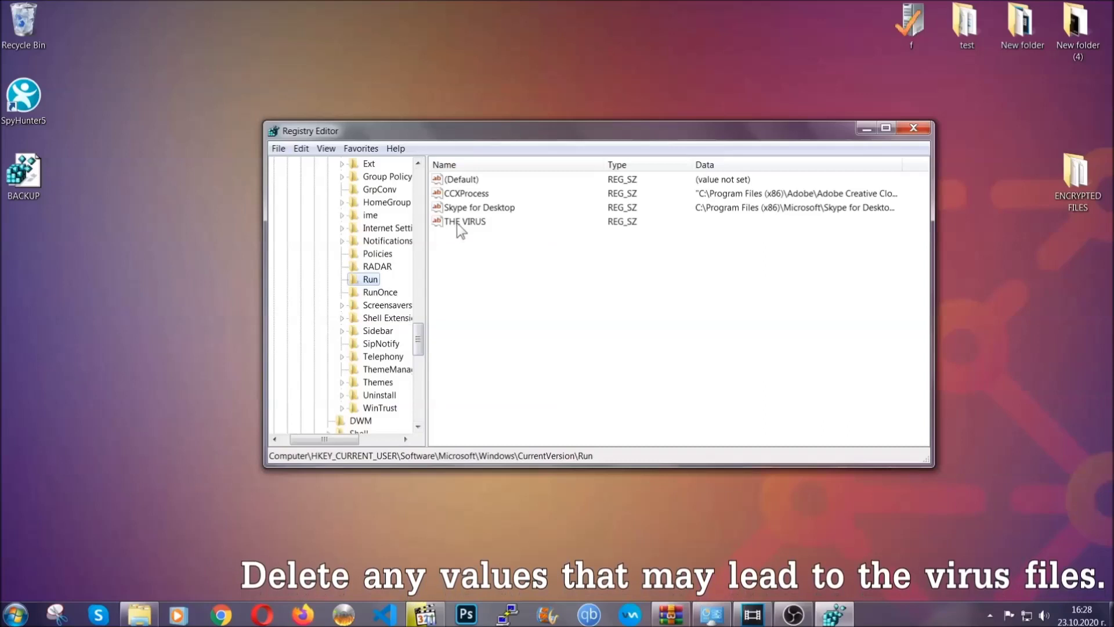
pyautogui.rightClick(458, 225)
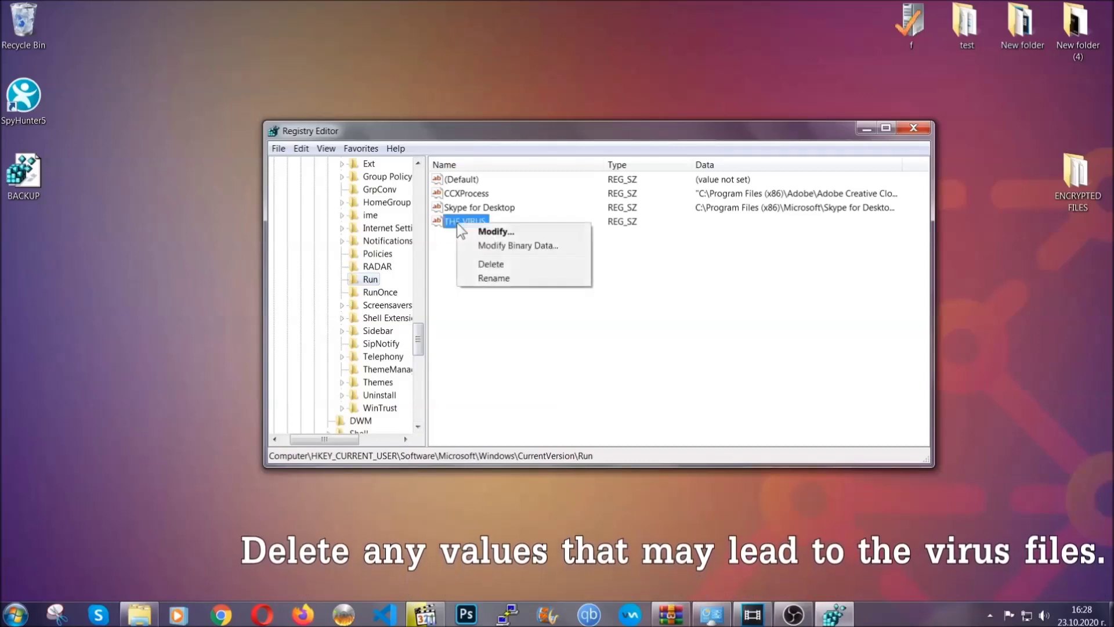
pyautogui.click(481, 264)
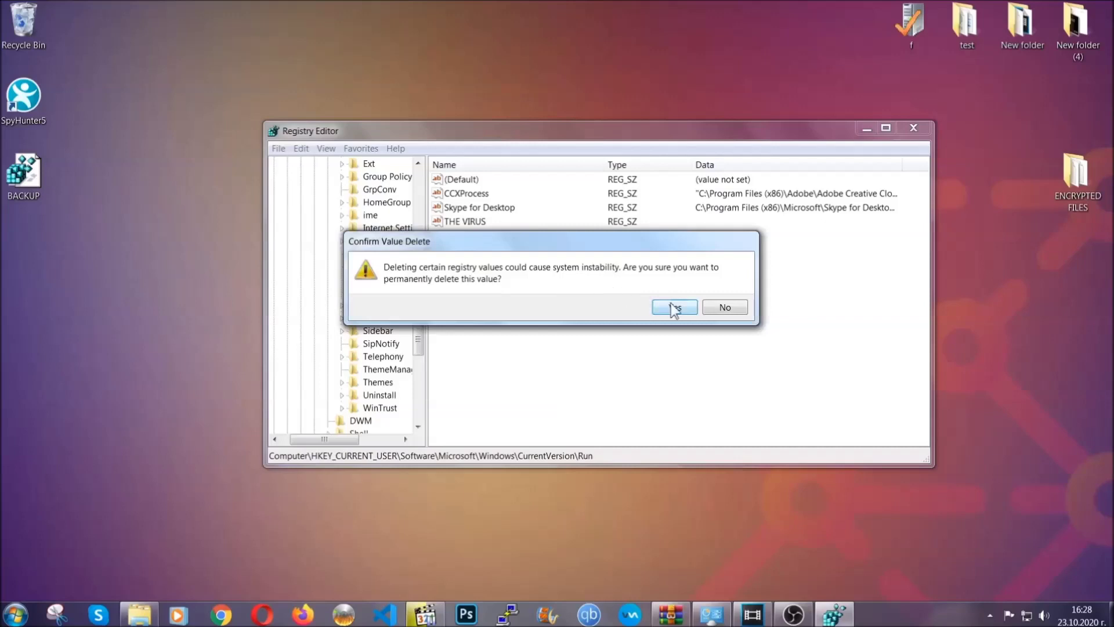
pyautogui.click(674, 307)
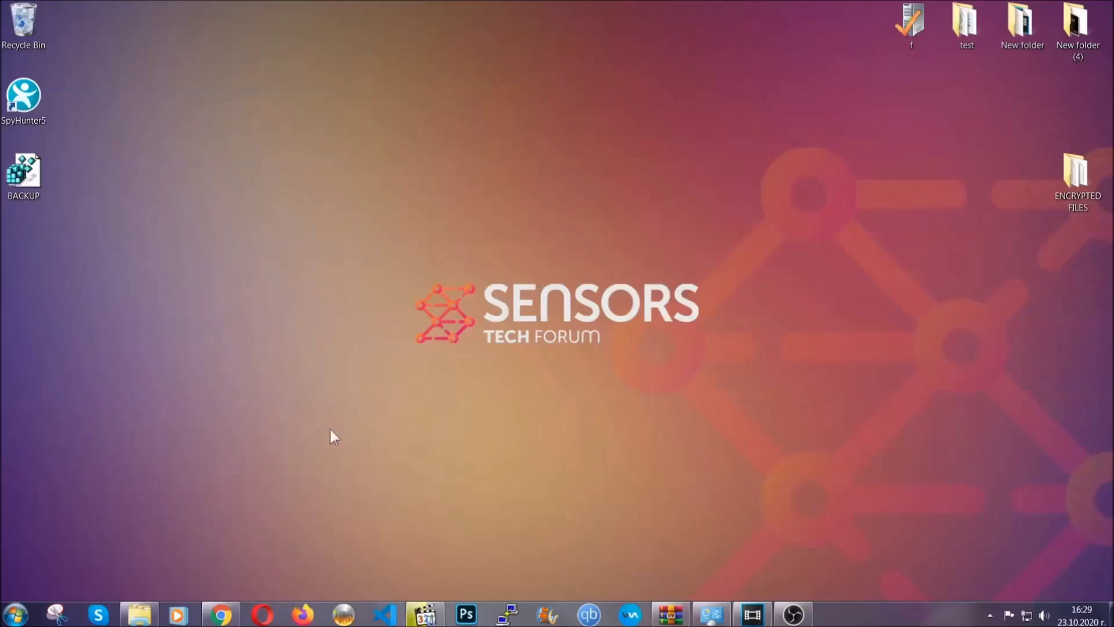
# Step: Switch to Chrome, highlight the address of the ransomware file recovery article and read down to its list of restore methods
pyautogui.click(221, 616)
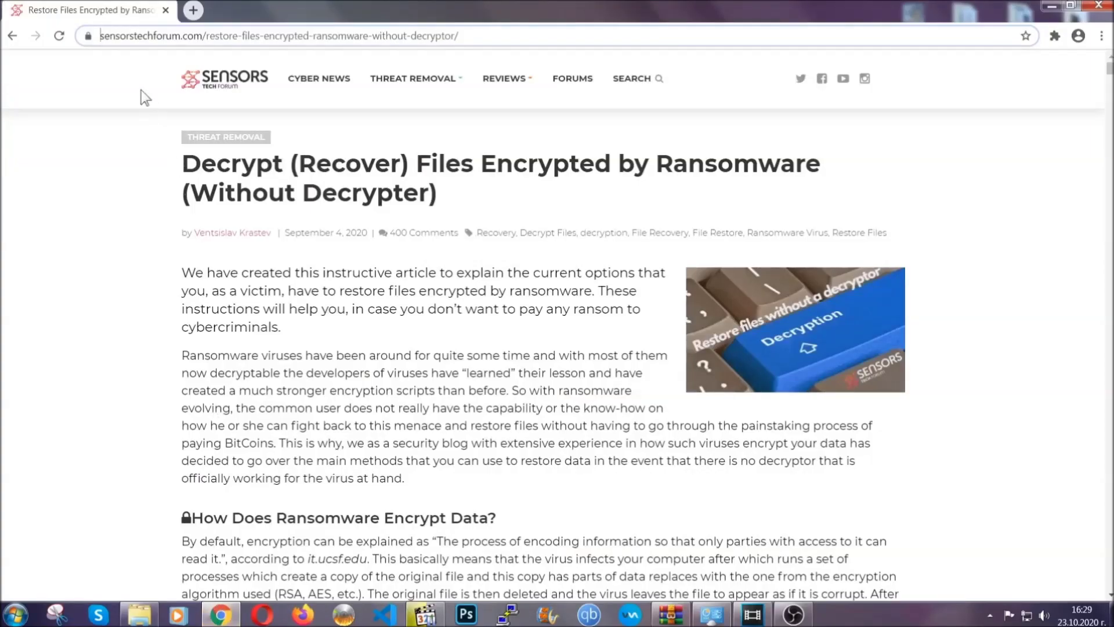
pyautogui.click(99, 36)
pyautogui.moveTo(100, 36); pyautogui.dragTo(503, 41)
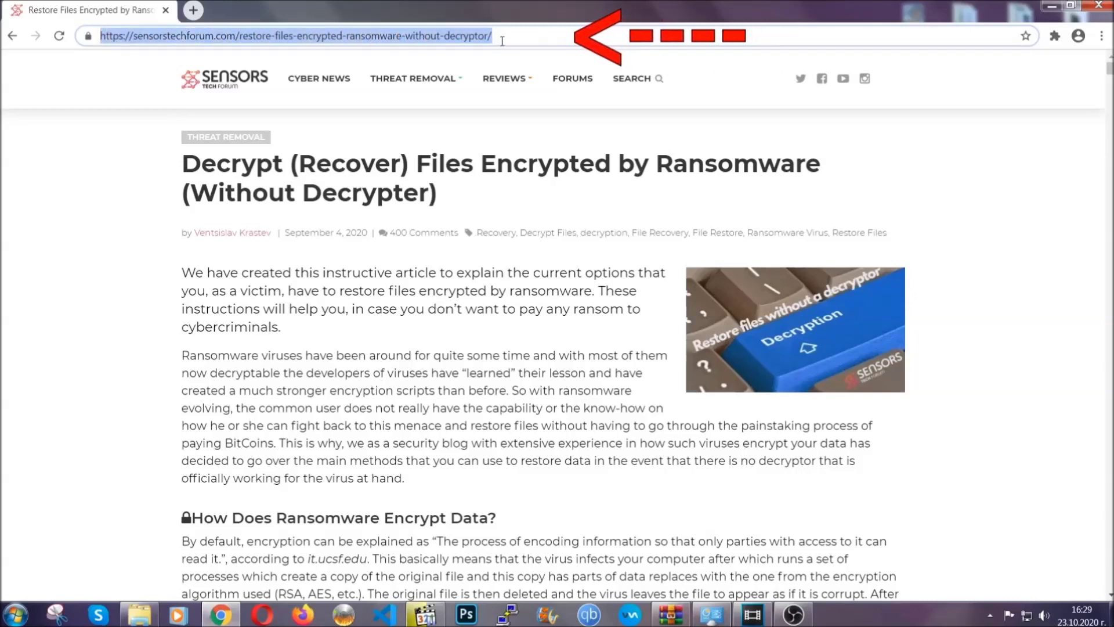
pyautogui.moveTo(504, 114)
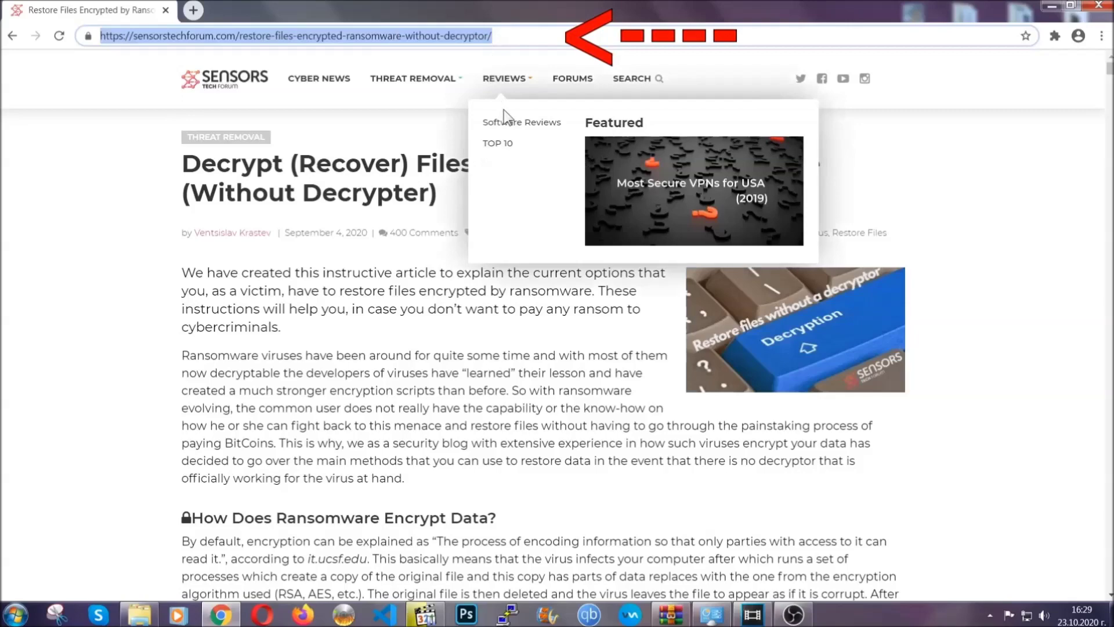
pyautogui.scroll(-5, 572, 317)
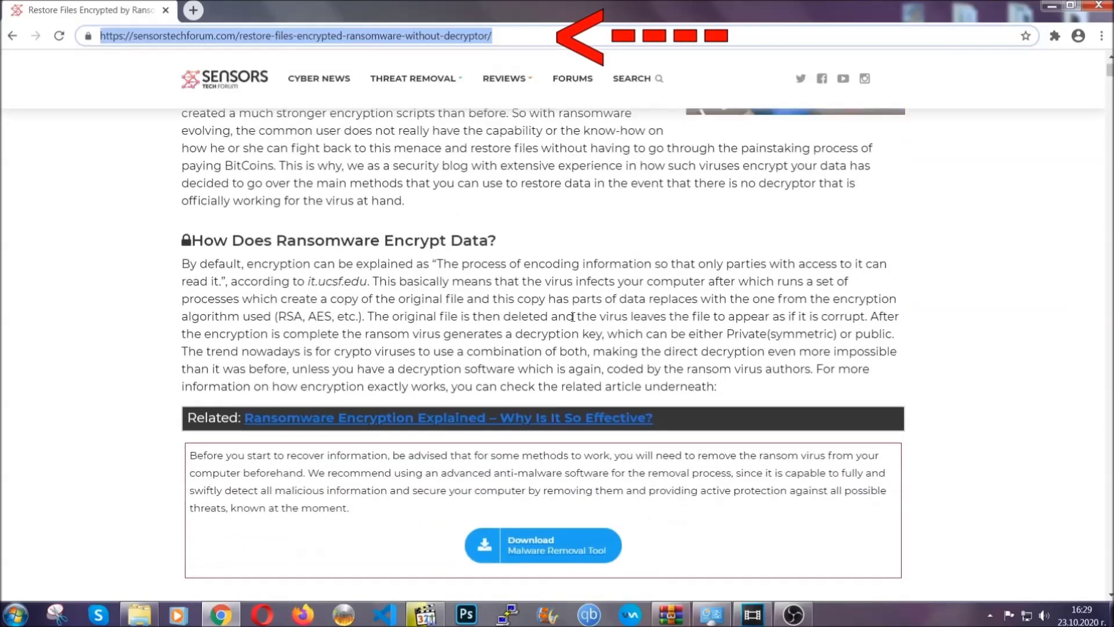
pyautogui.scroll(-6, 572, 317)
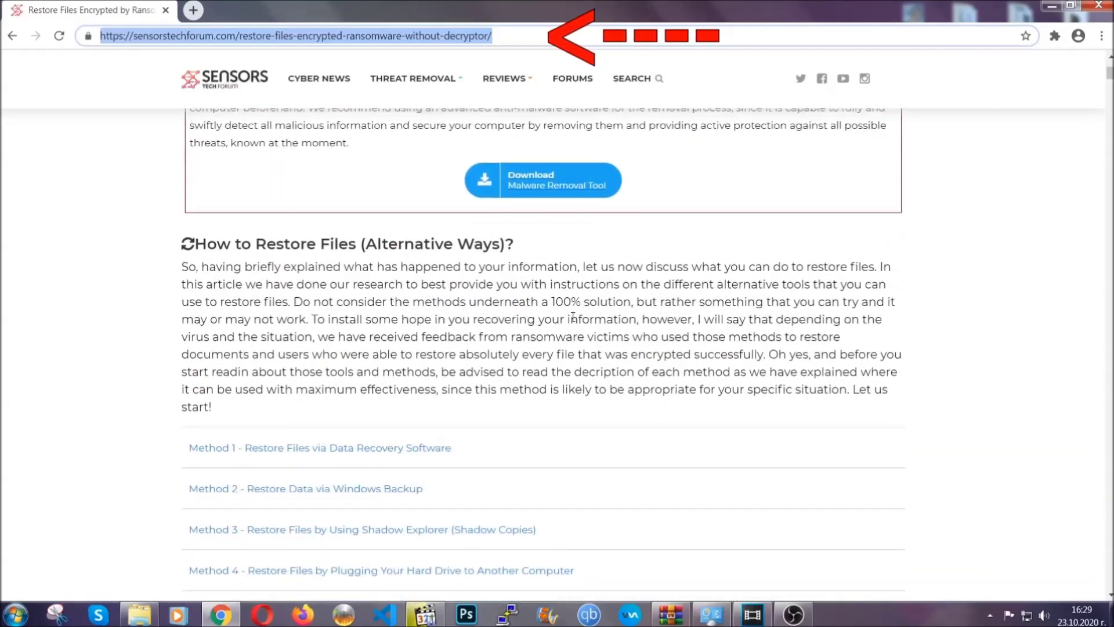
pyautogui.scroll(-4, 573, 317)
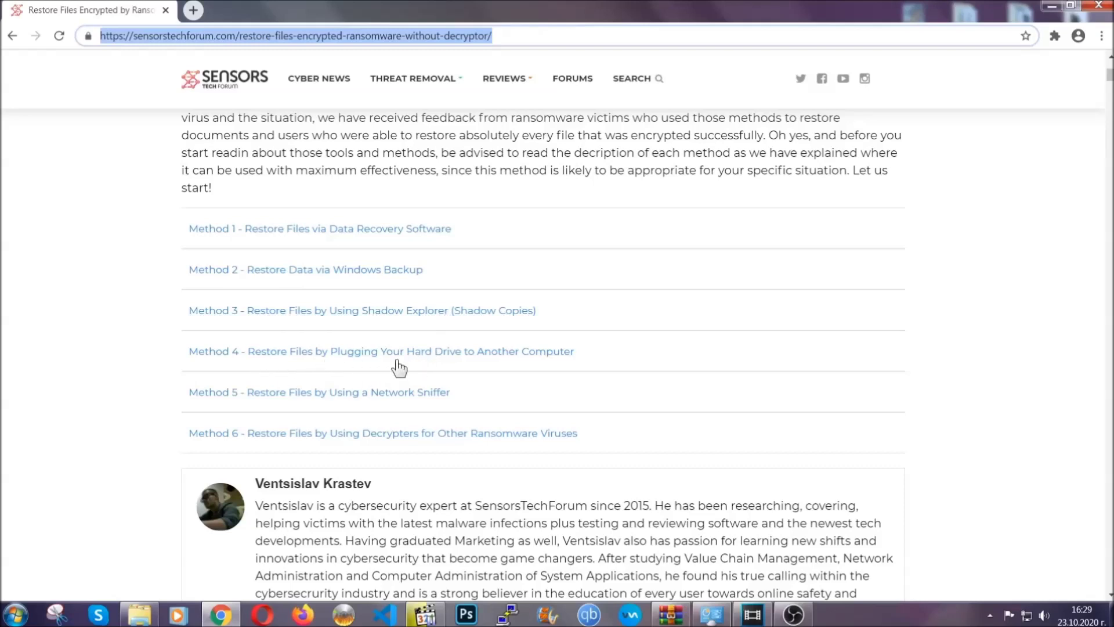
# Step: Expand "Method 2 - Restore Data via Windows Backup" and review its method, situation and difficulty summary
pyautogui.click(347, 269)
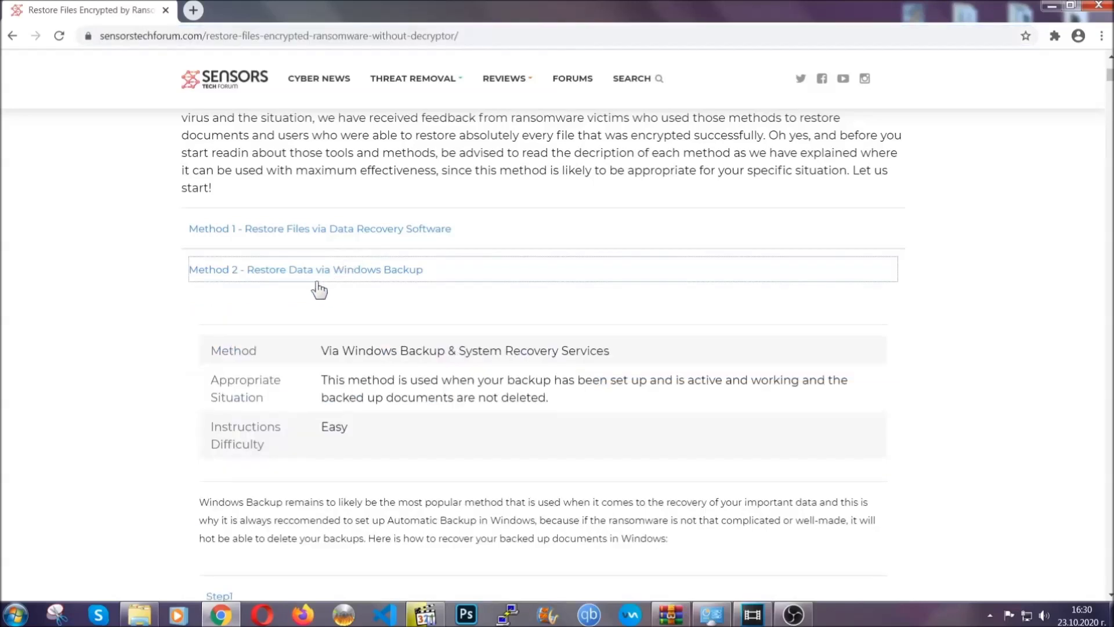
pyautogui.moveTo(323, 343); pyautogui.dragTo(392, 441)
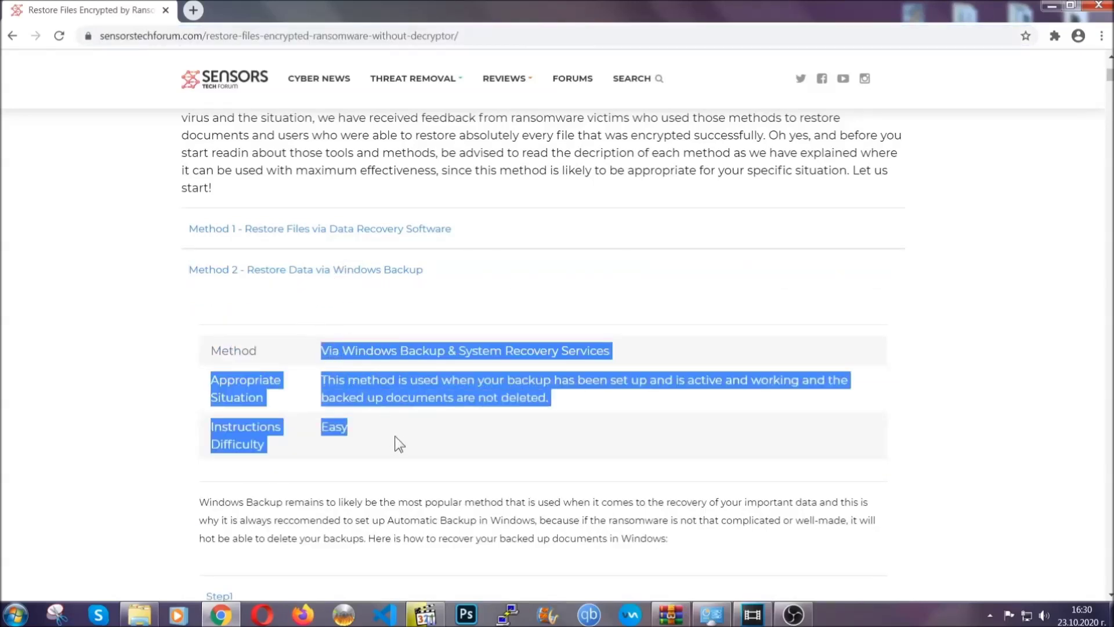
pyautogui.click(394, 437)
pyautogui.scroll(-4, 398, 433)
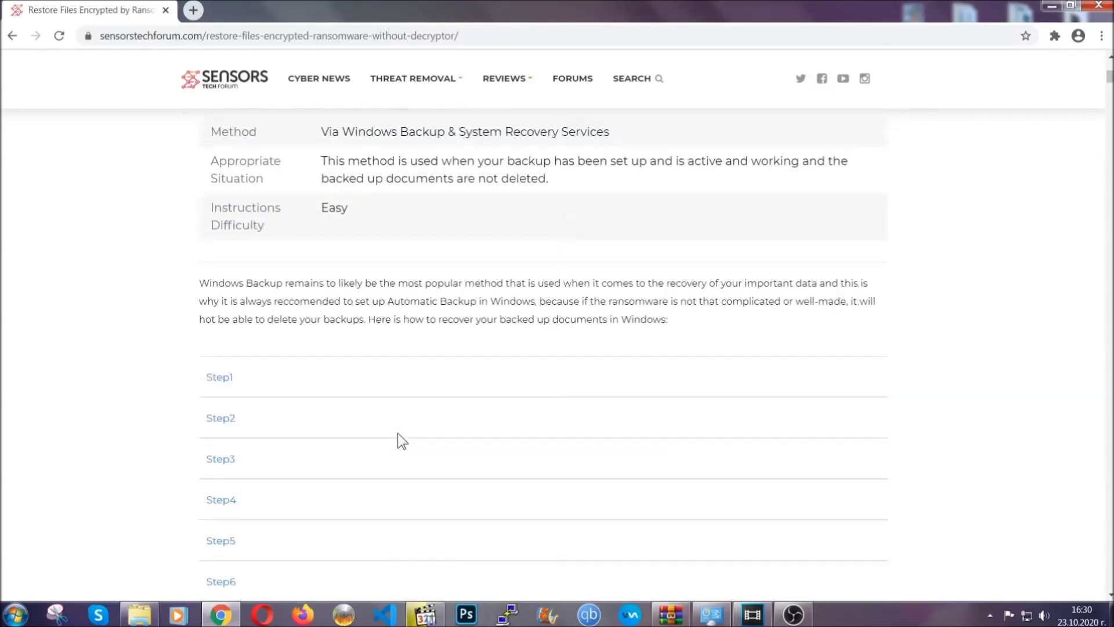
# Step: Expand Step1 and Step2 of the Windows Backup recovery instructions
pyautogui.scroll(-1, 398, 433)
pyautogui.click(229, 306)
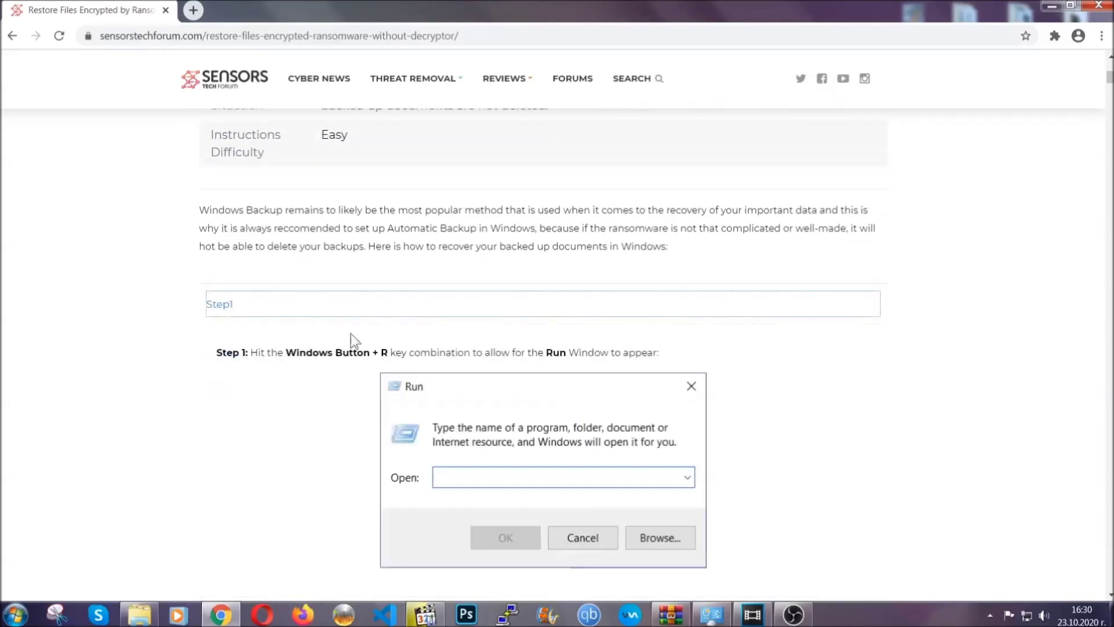
pyautogui.scroll(-4, 522, 360)
pyautogui.click(260, 365)
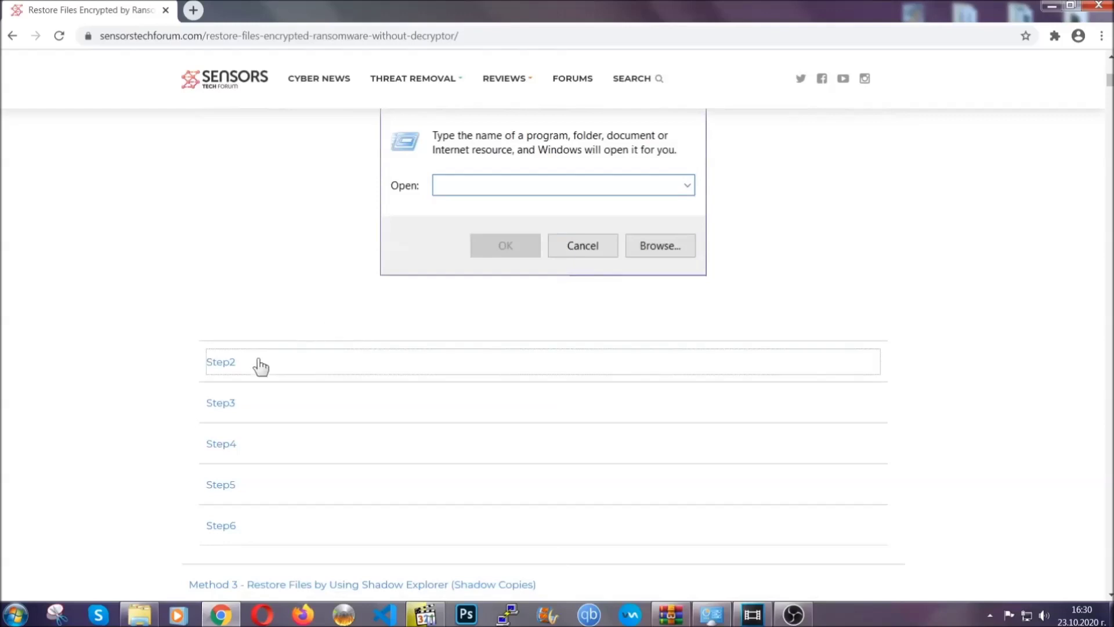
# Step: Expand Step3 of the Windows Backup recovery instructions and review its guidance on opening the Backup settings
pyautogui.scroll(-4, 465, 368)
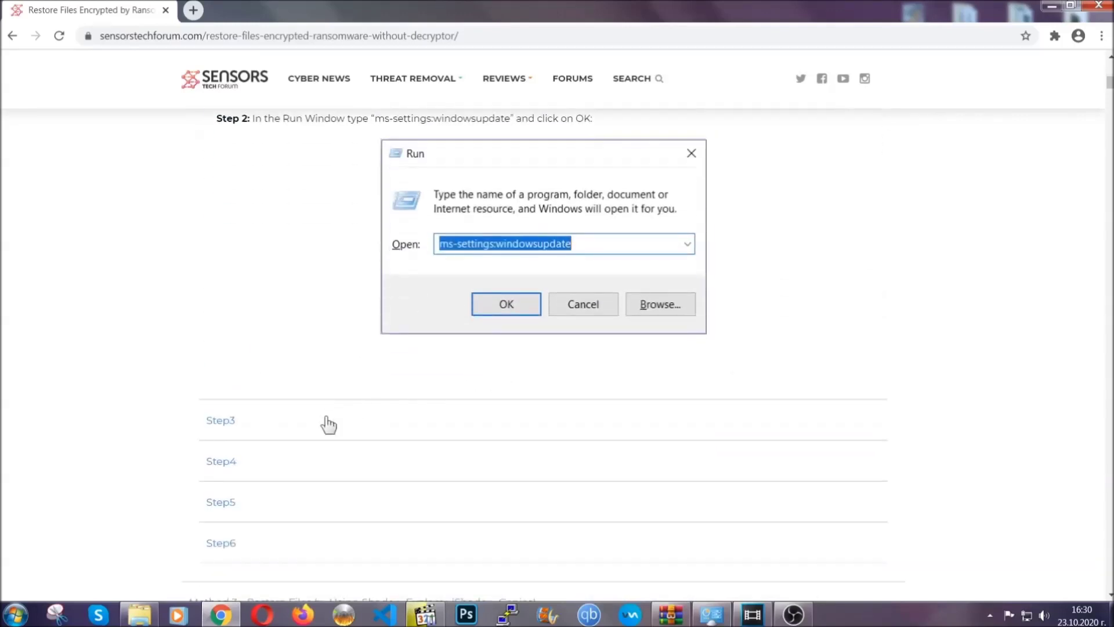
pyautogui.click(328, 424)
pyautogui.scroll(-3, 493, 399)
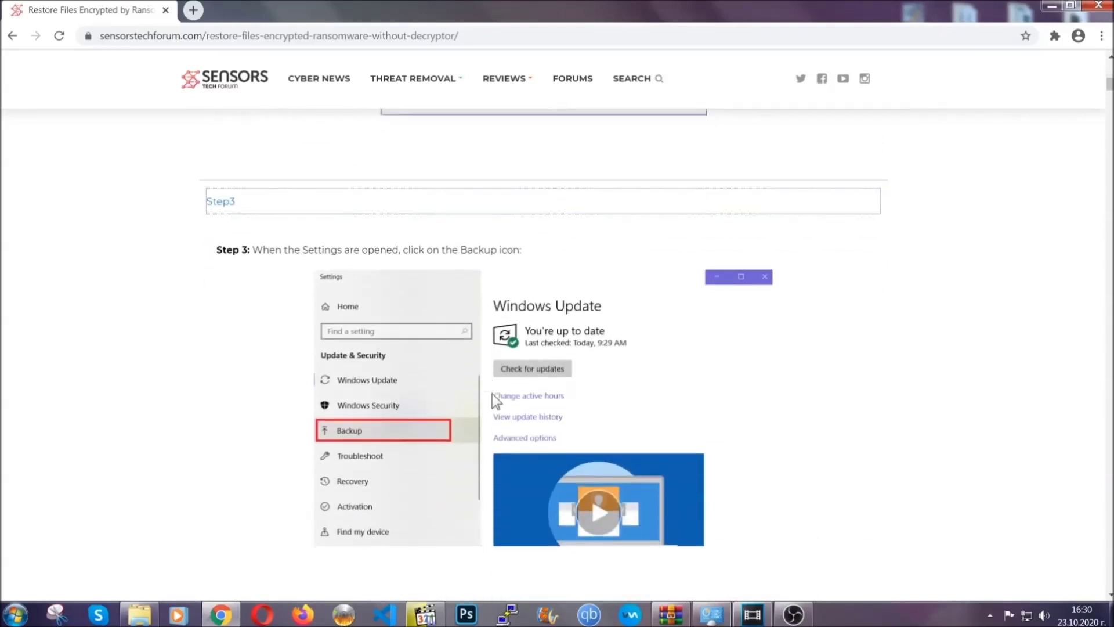
pyautogui.scroll(-2, 492, 395)
pyautogui.scroll(-2, 490, 397)
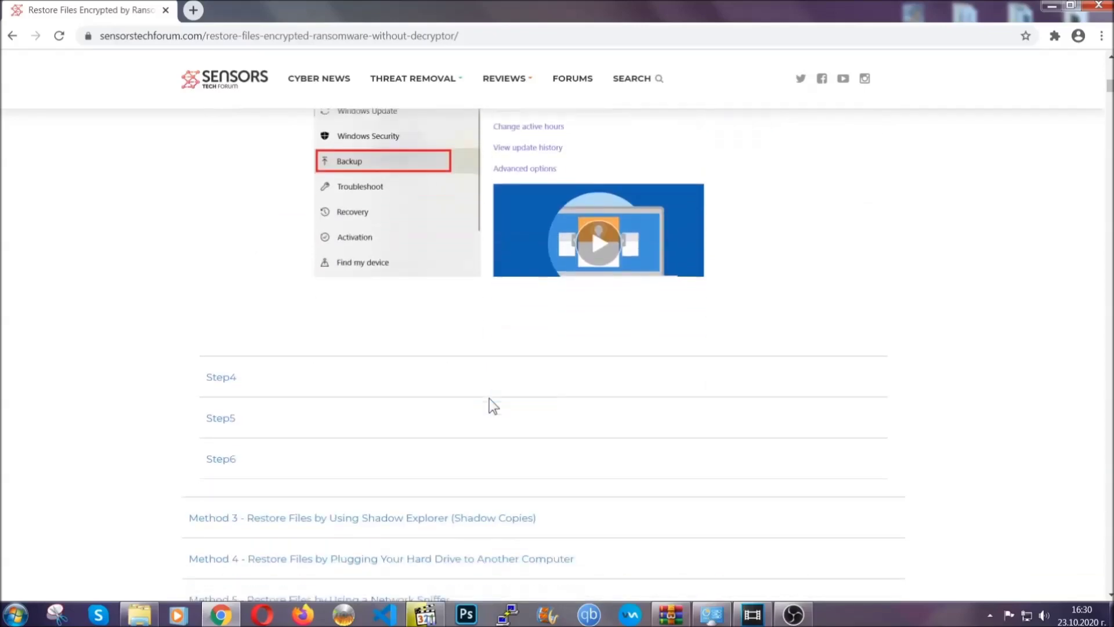
# Step: Skim the remaining restore methods, return to the beginning of the article, and minimize the browser window to show the desktop
pyautogui.scroll(-7, 491, 400)
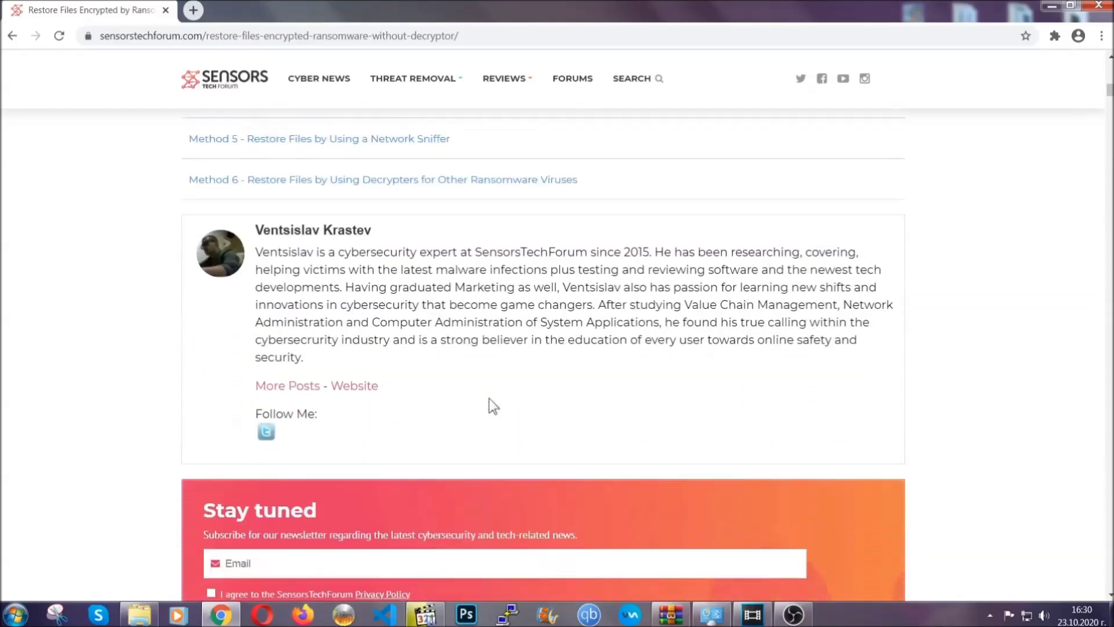
pyautogui.scroll(20, 490, 398)
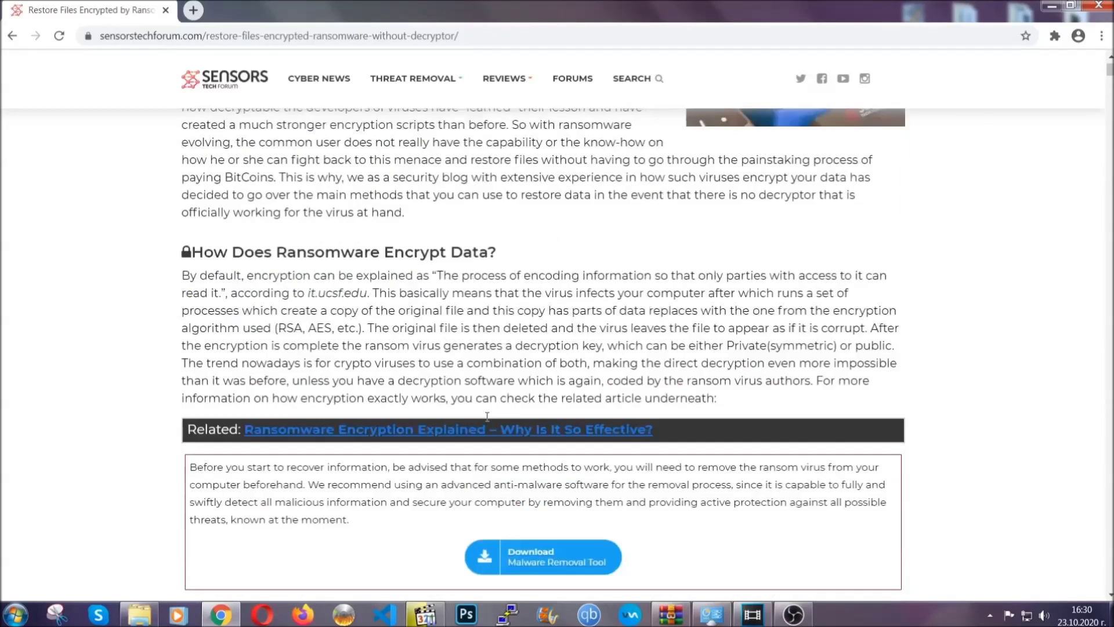
pyautogui.scroll(4, 487, 415)
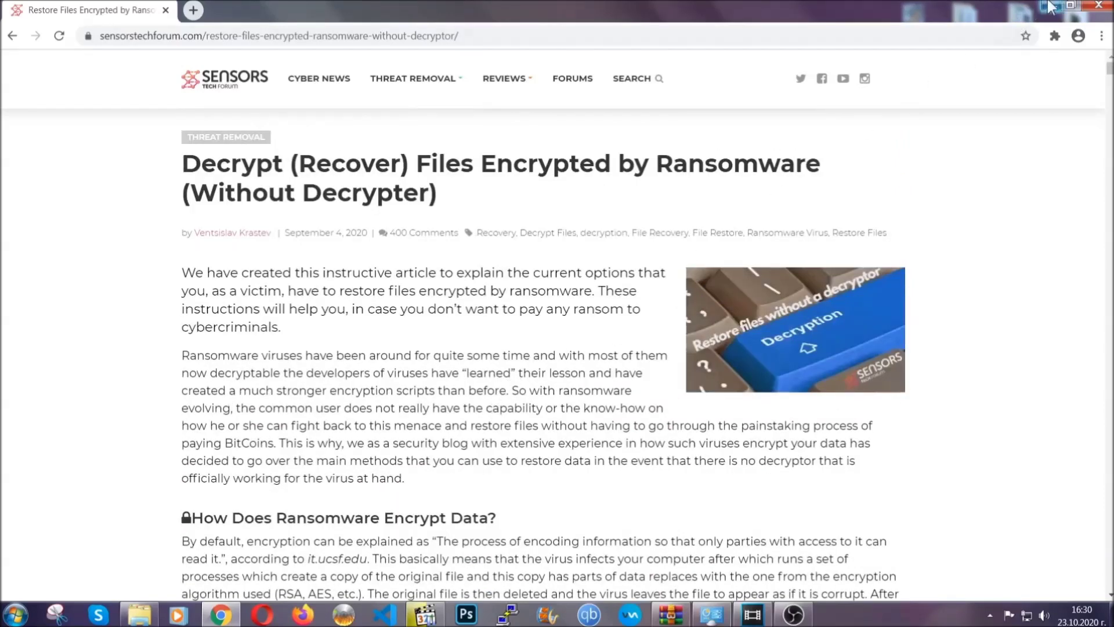
pyautogui.click(1051, 6)
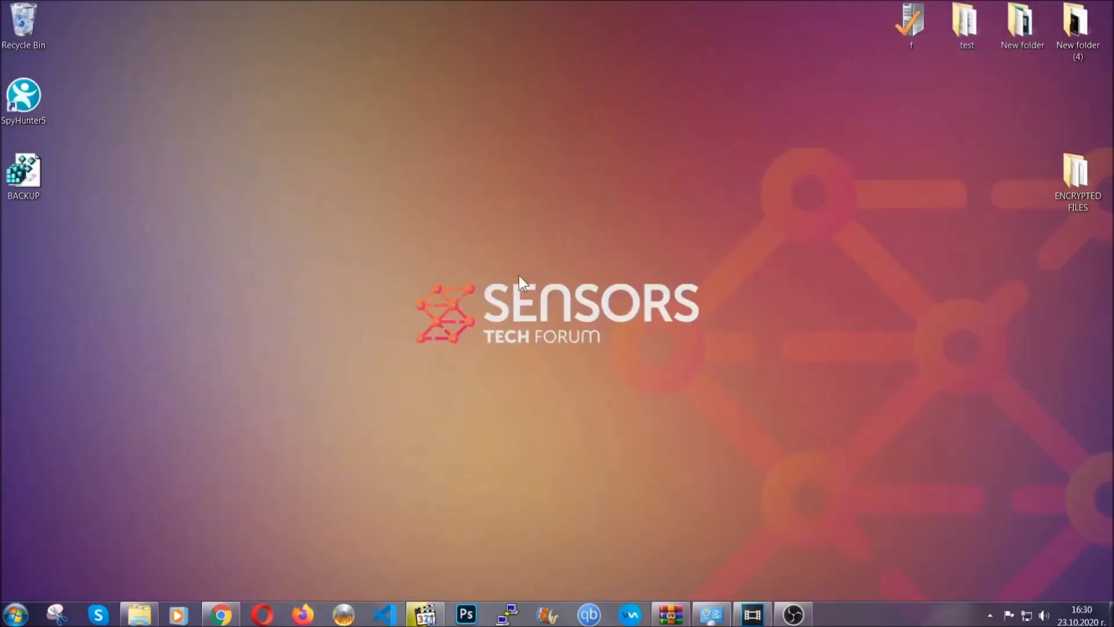